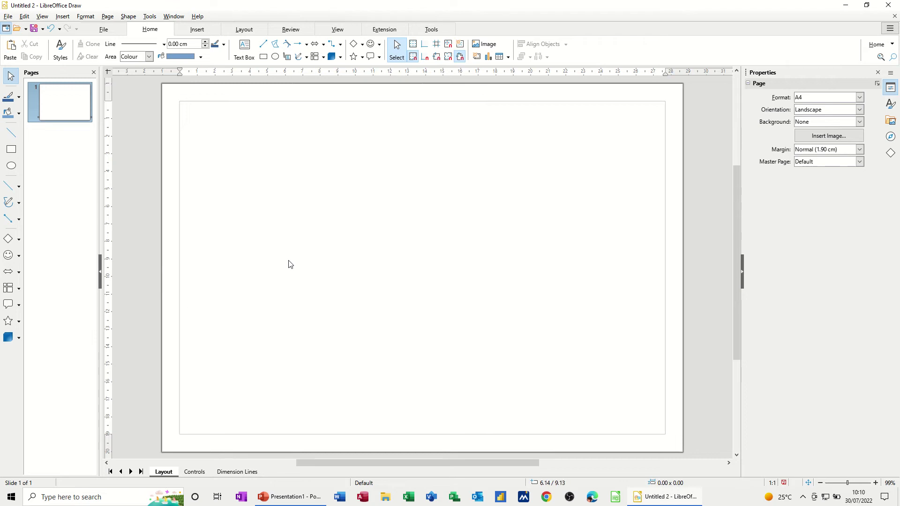
- Draw a 2.75 x 2.75 cm circle near the page's top-left and give it a white fill
click(276, 58)
mouse_move(242, 159)
mouse_down()
mouse_move(223, 165)
mouse_move(195, 204)
mouse_up()
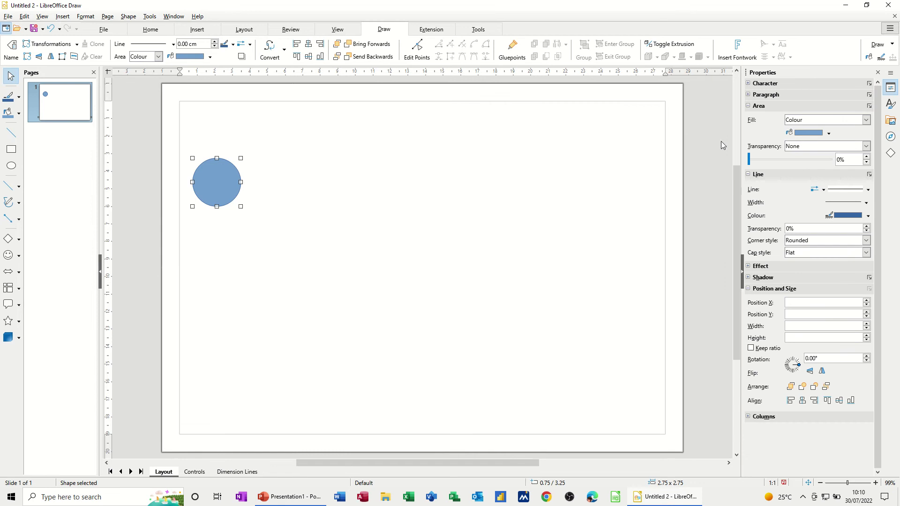
click(828, 135)
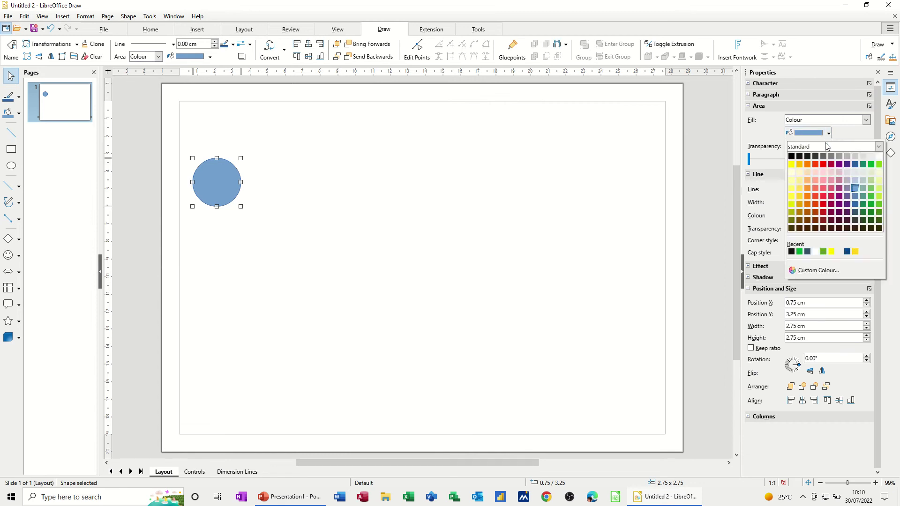
click(816, 252)
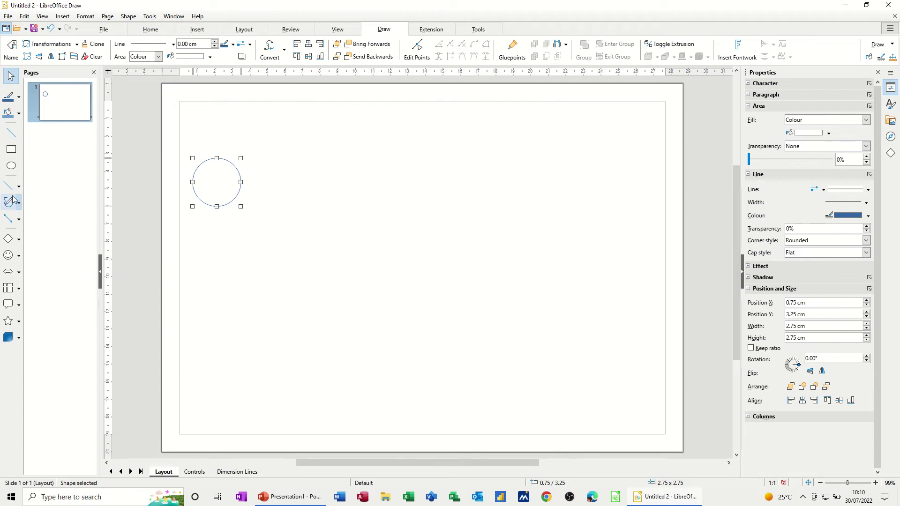
- Draw a straight diagonal line across the circle from upper-left to lower-right
click(19, 220)
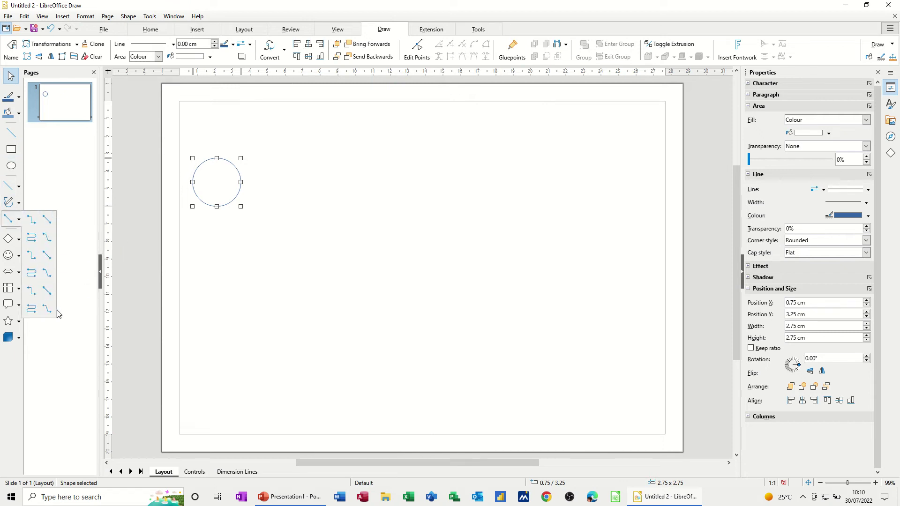
click(19, 188)
click(18, 188)
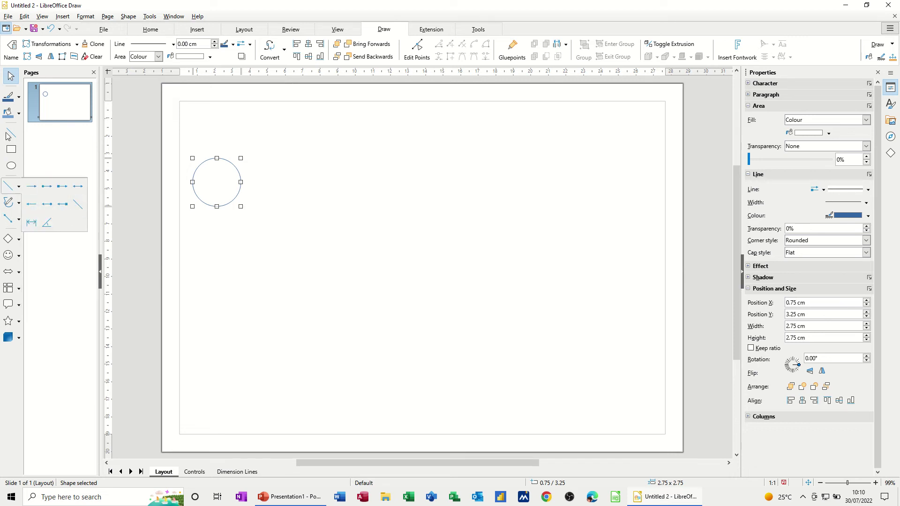
click(77, 205)
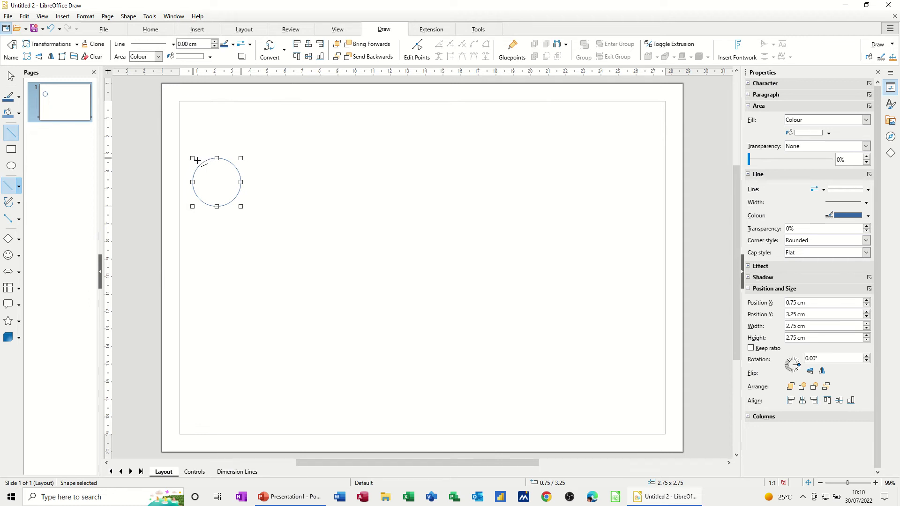
key(Escape)
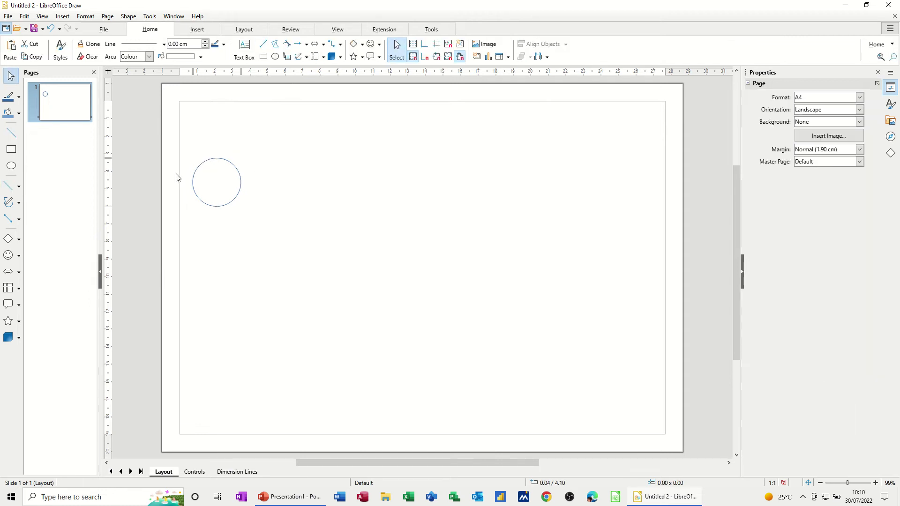
click(11, 188)
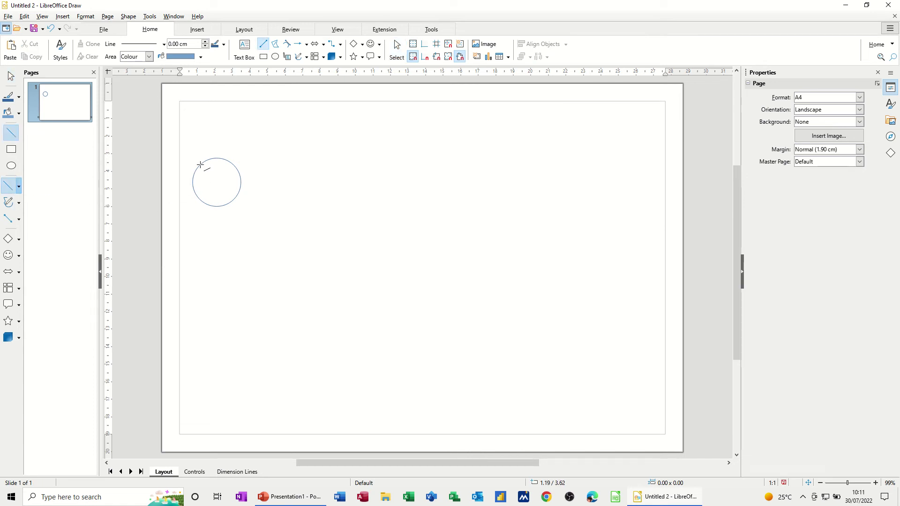
drag(200, 164, 231, 201)
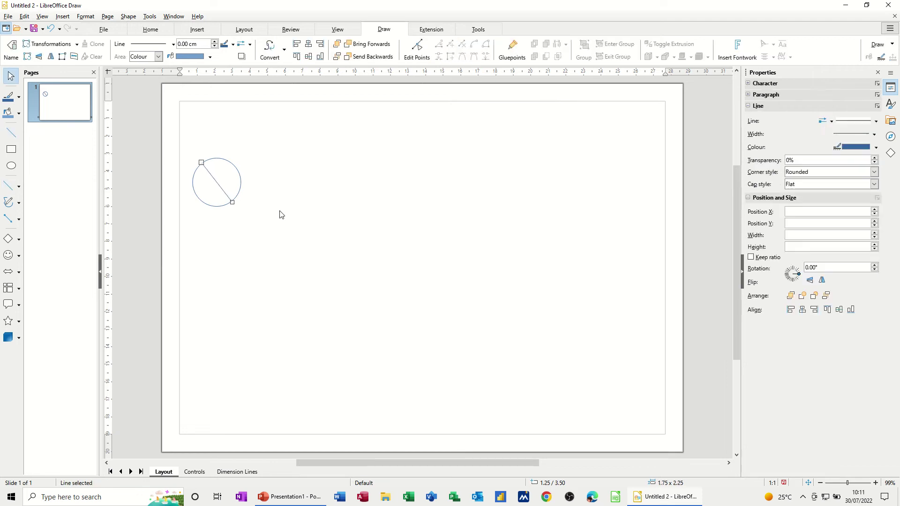
click(300, 196)
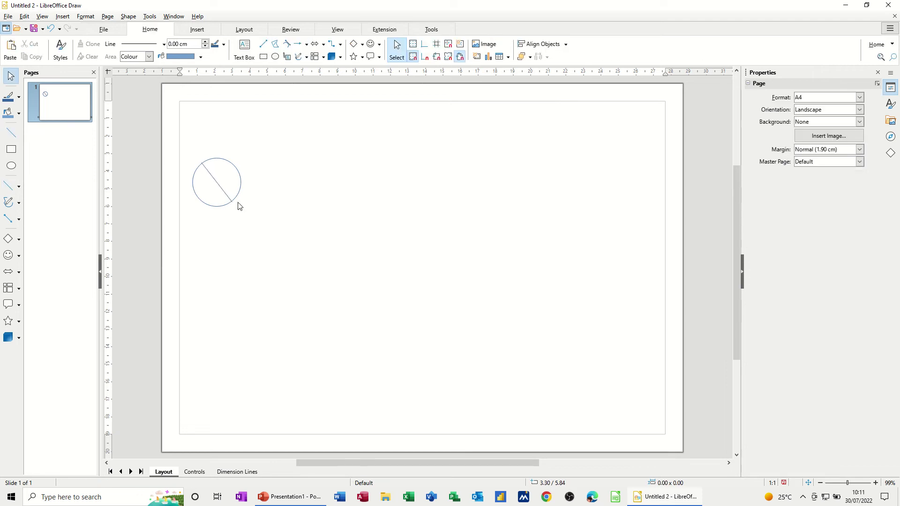
- Add the second diagonal from upper-right to lower-left to complete the X, then select the circle
click(9, 185)
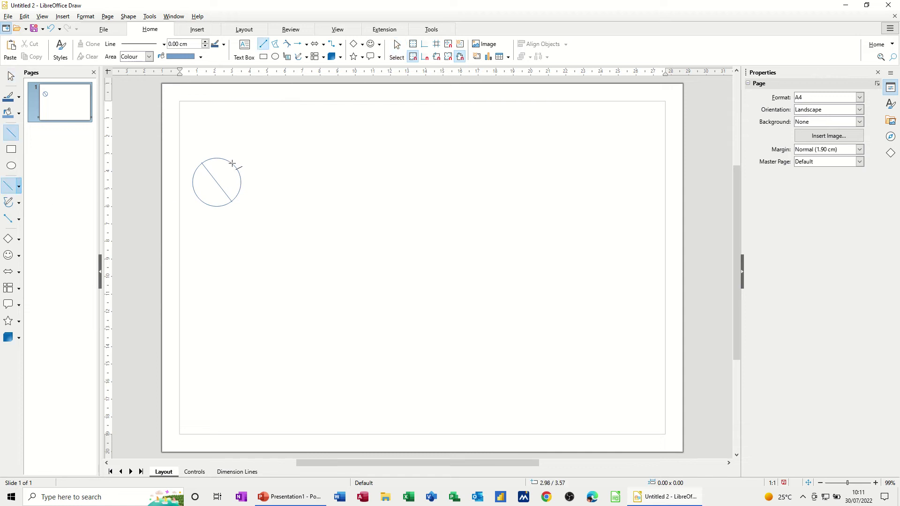
drag(233, 163, 203, 201)
click(335, 180)
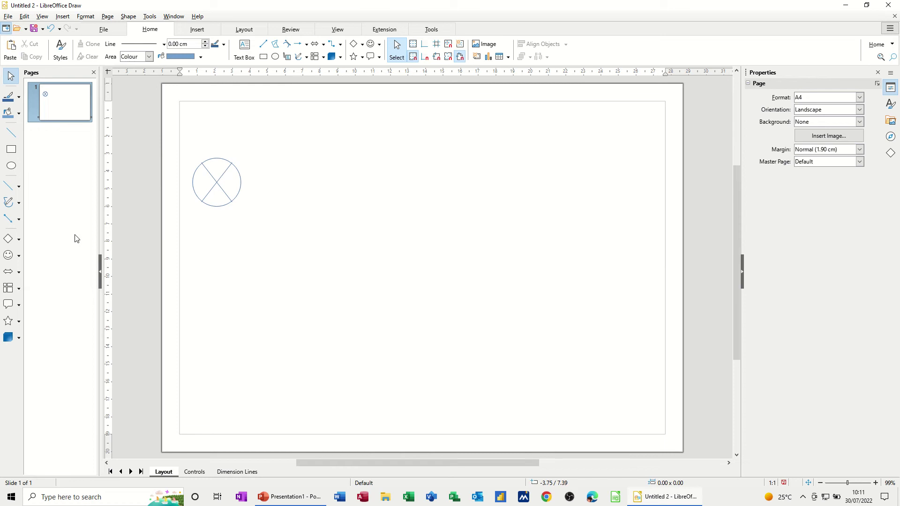
click(242, 190)
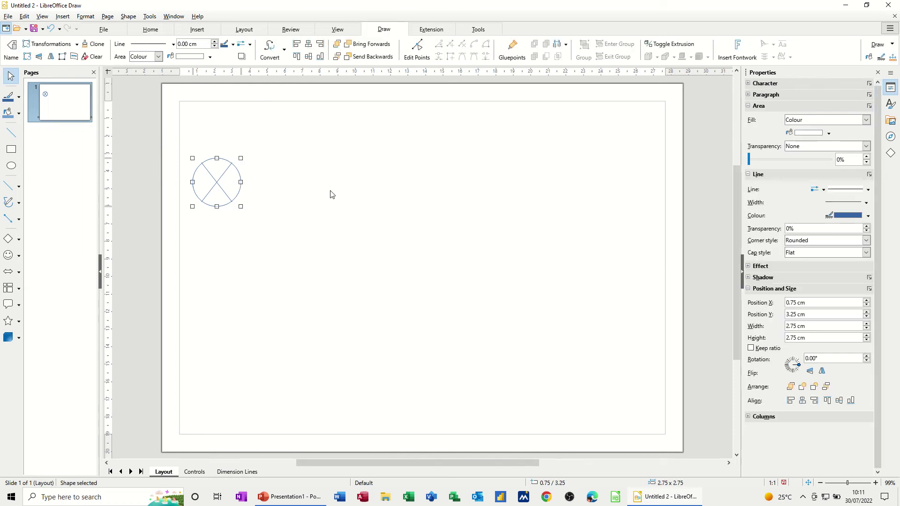
- Place a copy of the circle to the right and cross it with two gluepoint-to-gluepoint straight connectors
key(ctrl+z)
drag(229, 198, 317, 202)
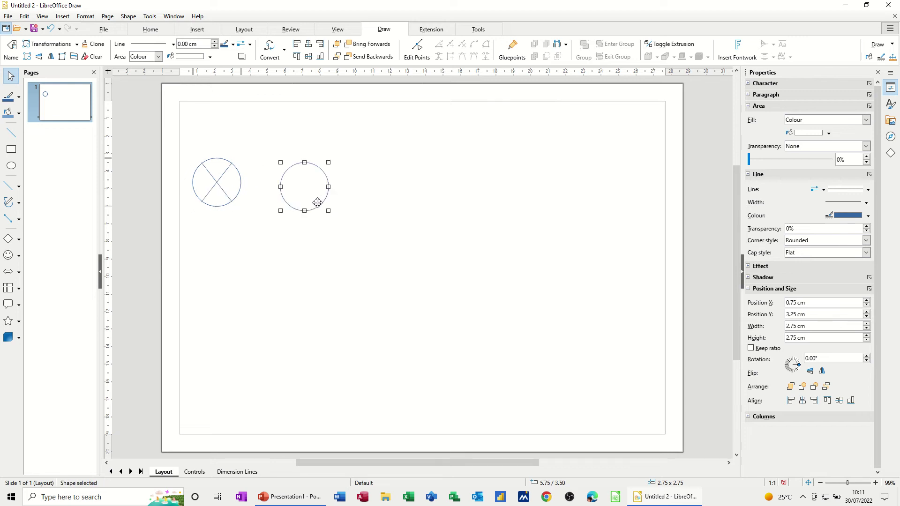
click(20, 224)
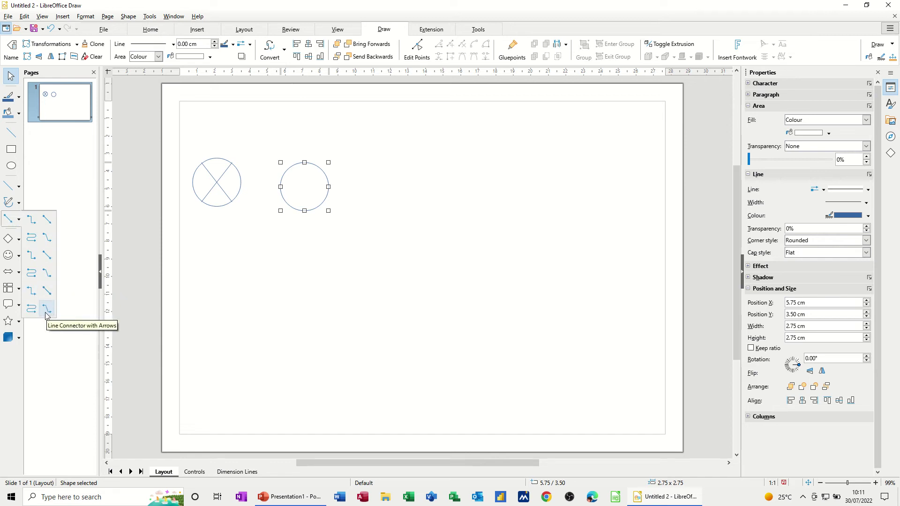
click(47, 257)
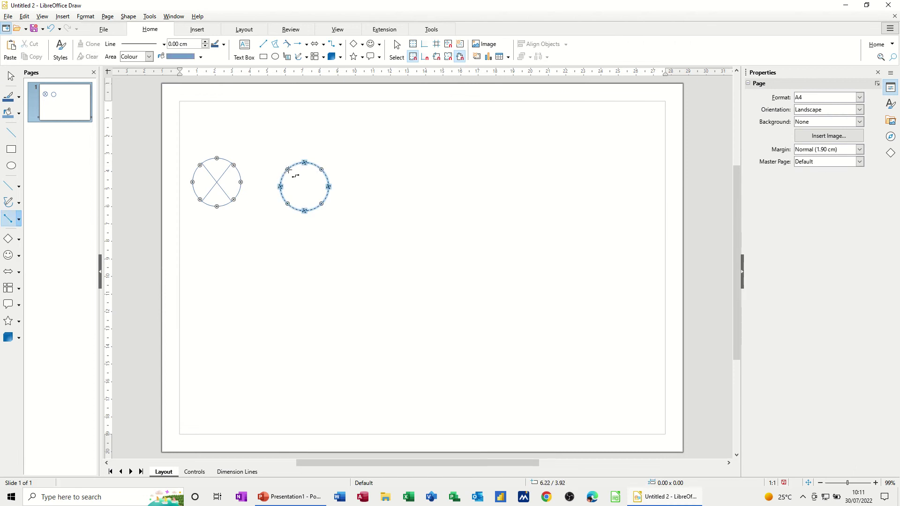
drag(288, 170, 321, 203)
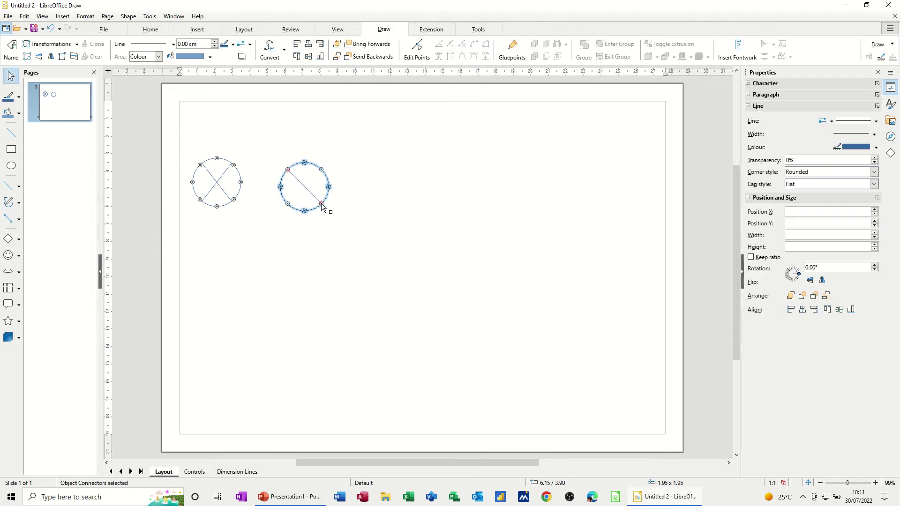
click(9, 219)
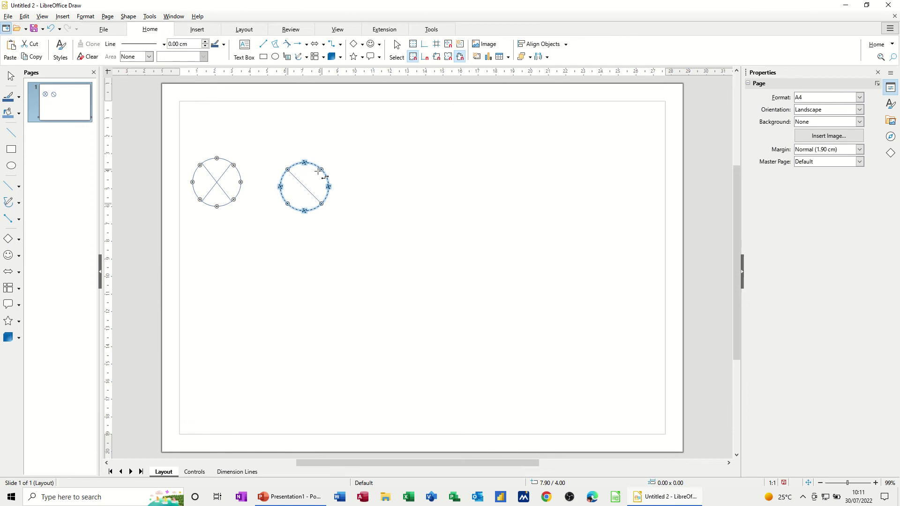
drag(321, 171, 287, 204)
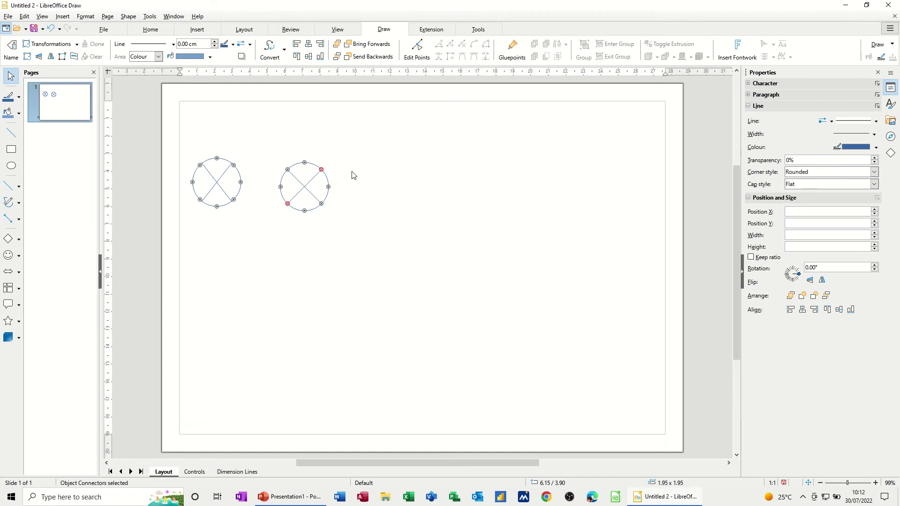
- Delete the original line-crossed circle on the left
click(380, 198)
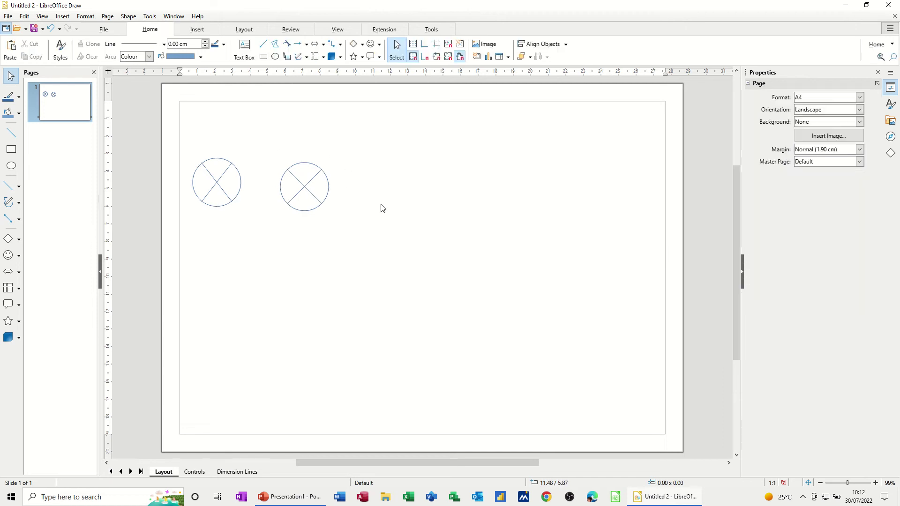
drag(182, 153, 245, 224)
key(Delete)
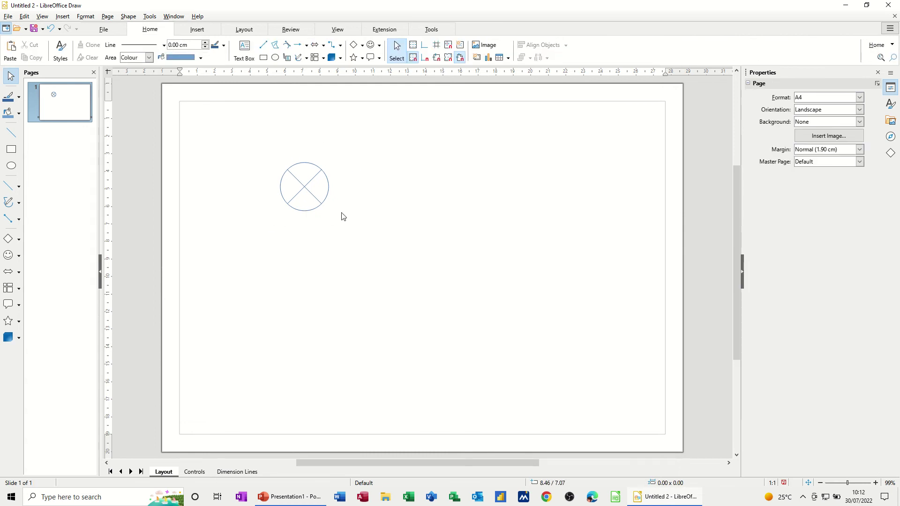
- Group the circle with its two connectors and move the group to X 10.75 cm, Y 4.25 cm
mouse_move(270, 163)
mouse_down()
mouse_move(309, 213)
mouse_move(341, 224)
mouse_up()
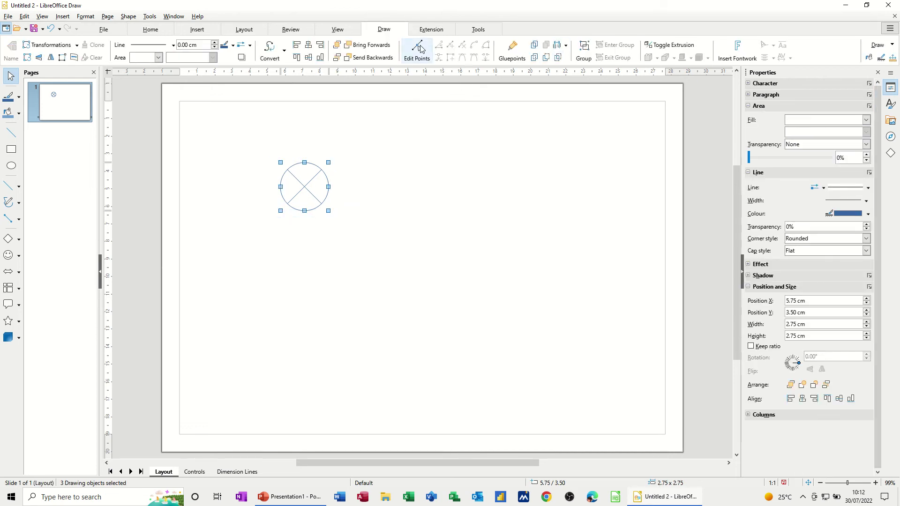
click(584, 51)
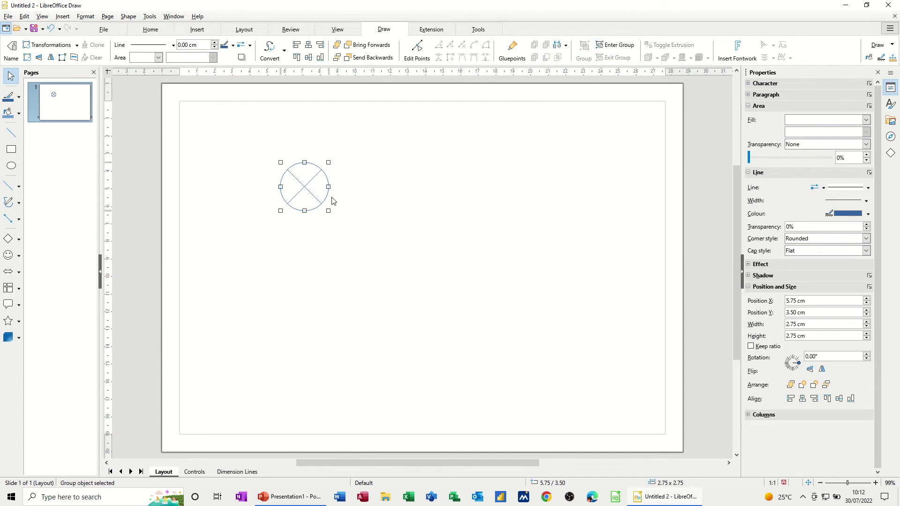
drag(325, 195, 413, 208)
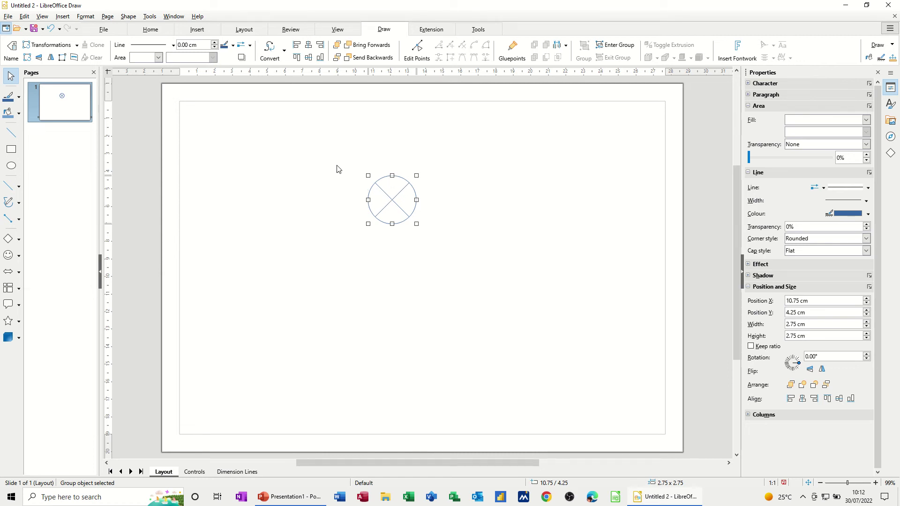
- Add a text box reading '10' at the circle's upper left and set it to 12 pt
click(63, 17)
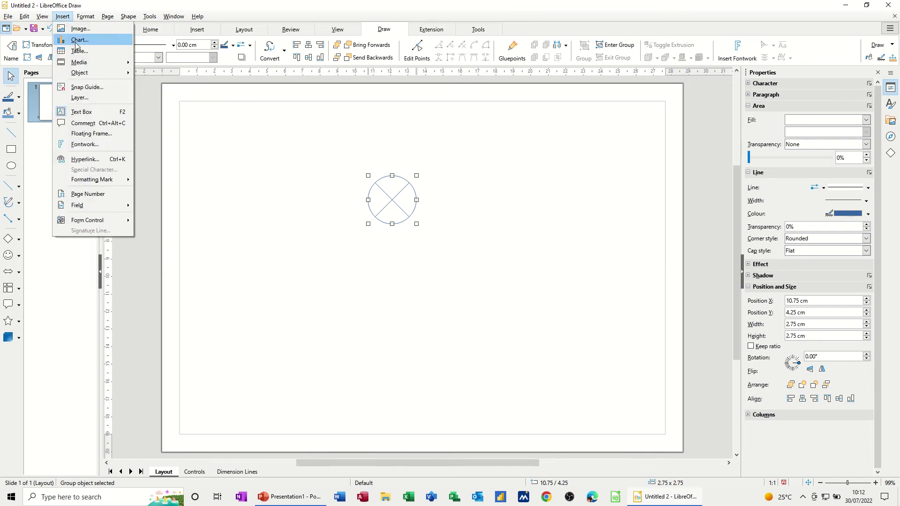
click(81, 113)
drag(286, 164, 300, 174)
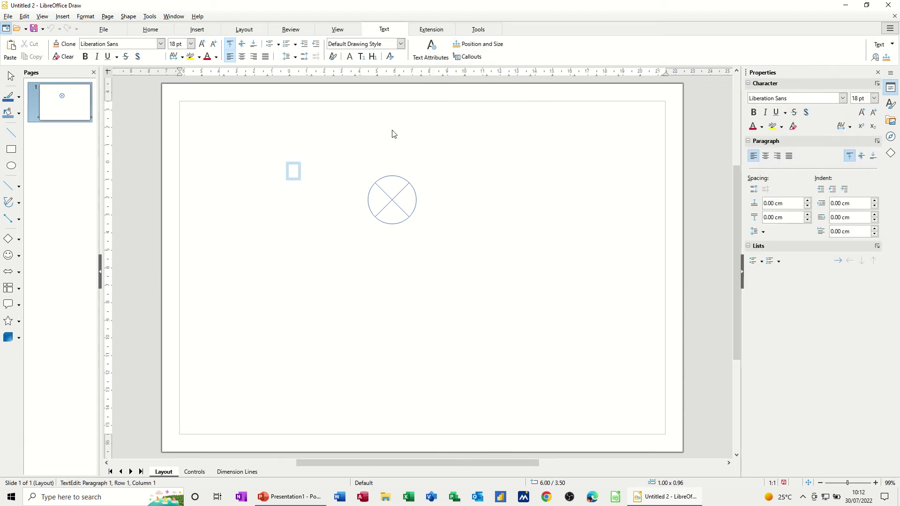
text(10)
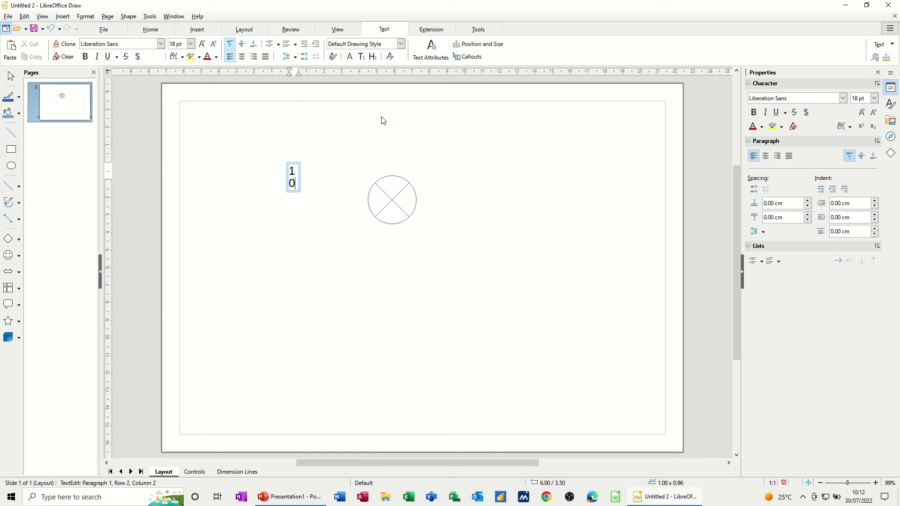
drag(294, 188, 292, 171)
click(190, 43)
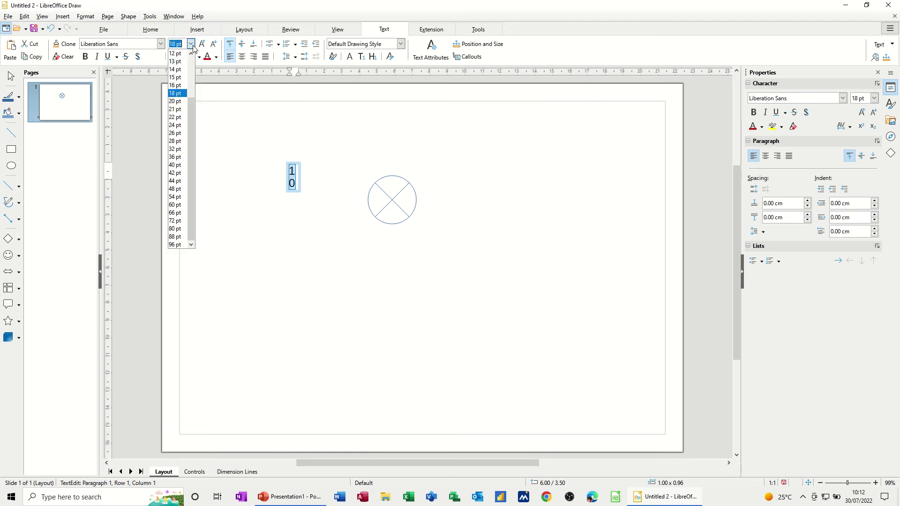
click(177, 55)
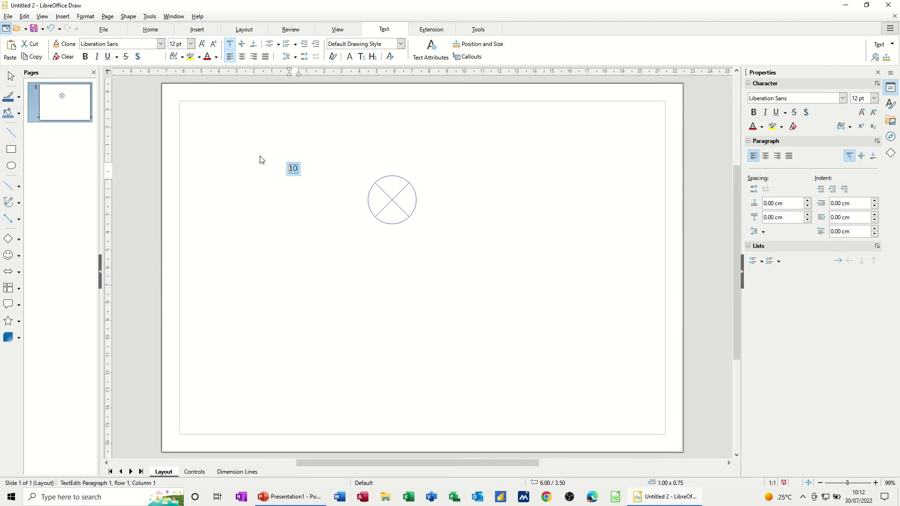
click(311, 197)
click(295, 169)
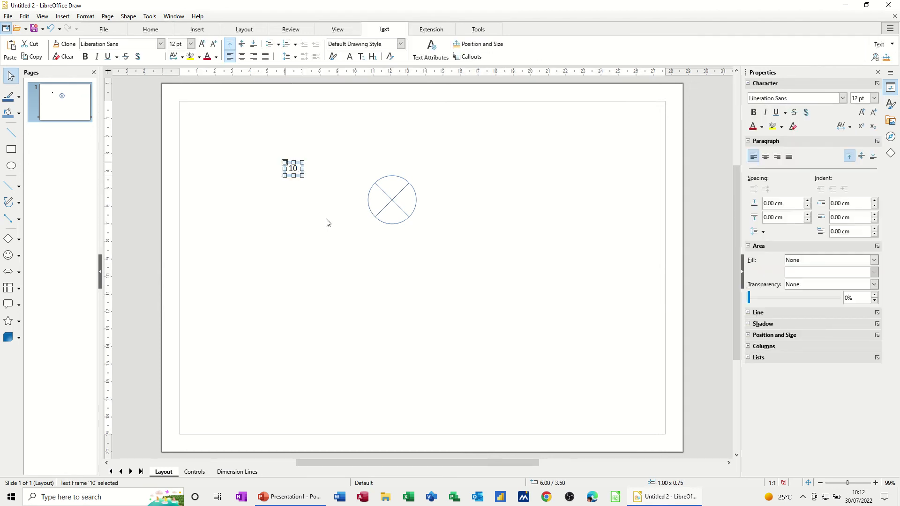
- Place '10' labels in the circle's top and right quadrants
click(321, 224)
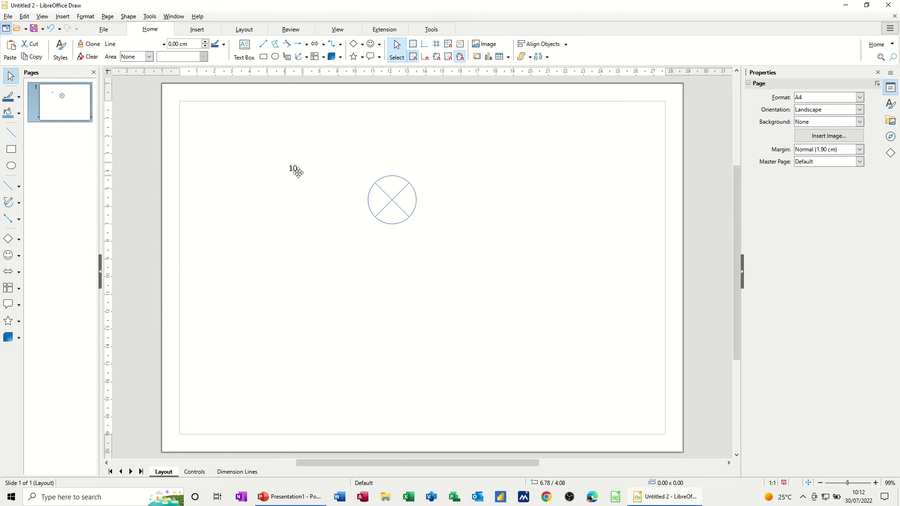
drag(295, 171, 396, 188)
click(460, 199)
key(ctrl+v)
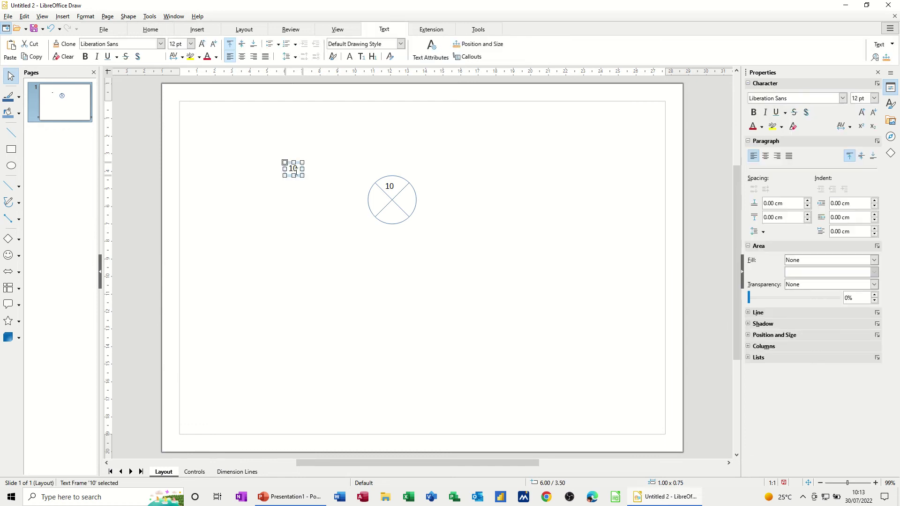
click(303, 199)
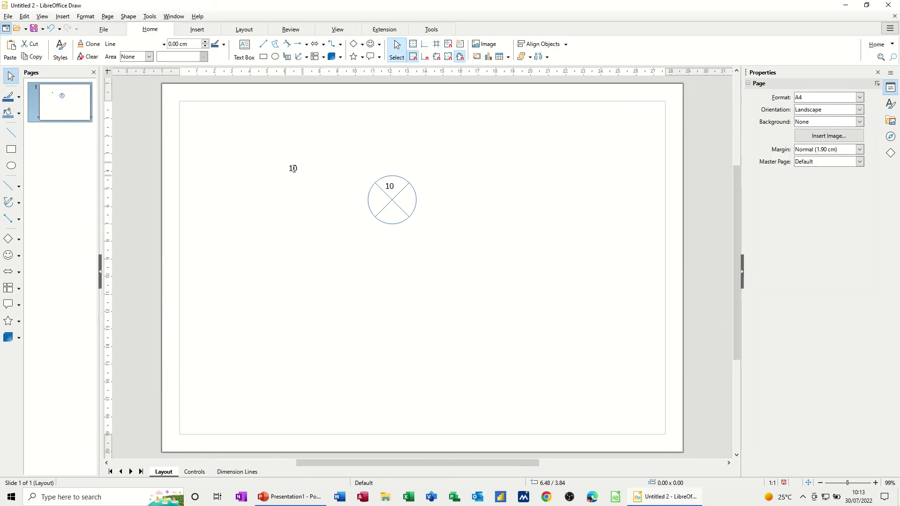
click(293, 169)
click(299, 187)
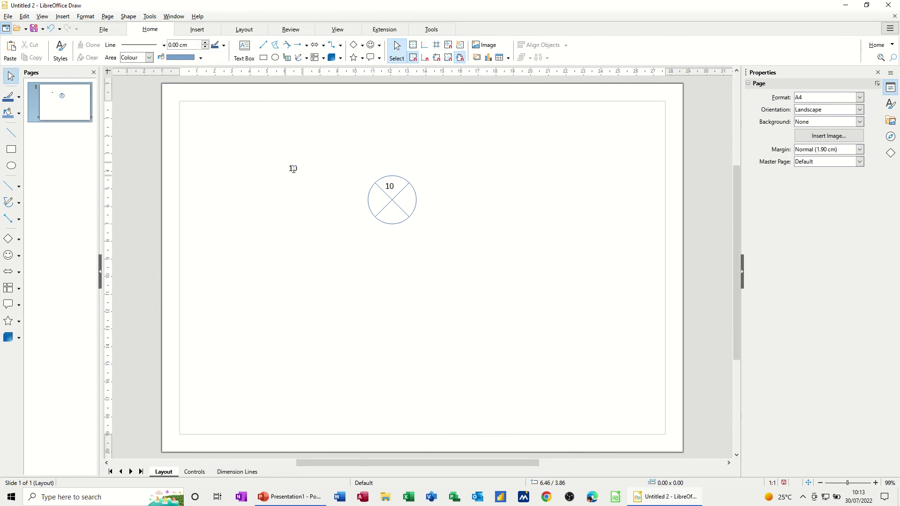
click(293, 170)
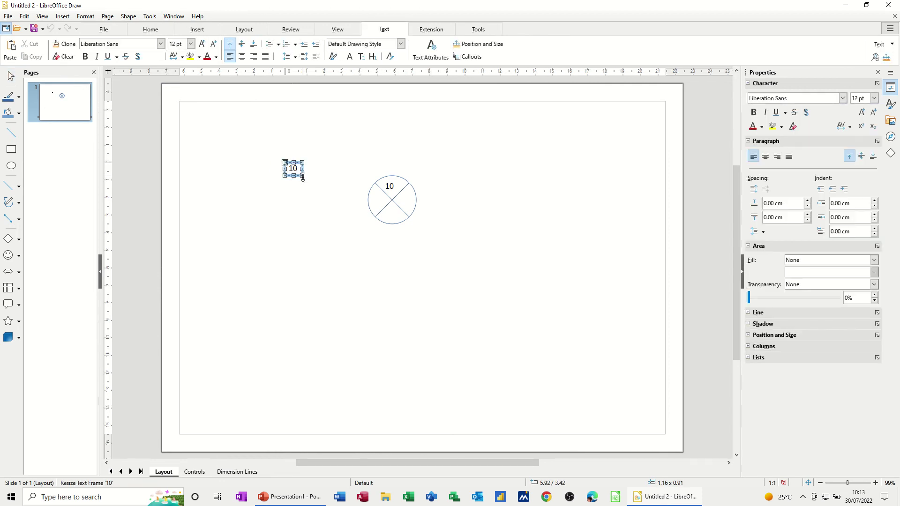
click(304, 219)
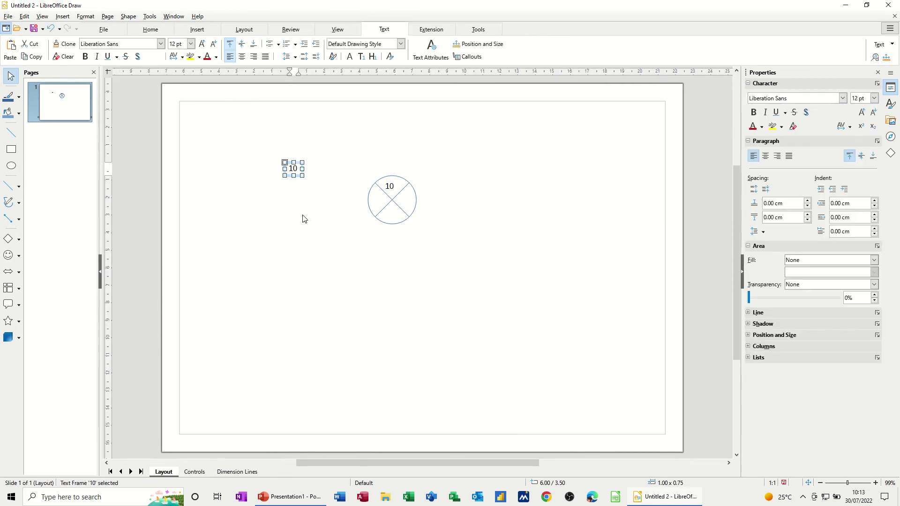
double_click(297, 182)
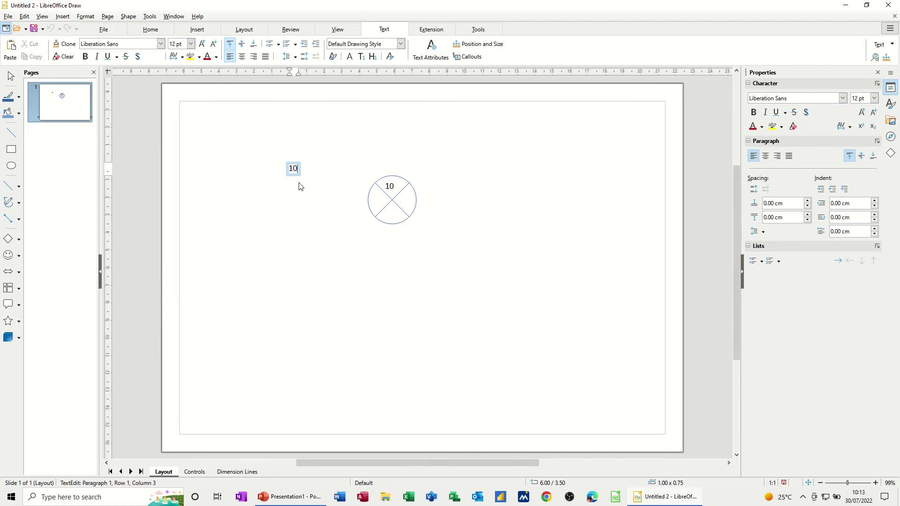
key(Escape)
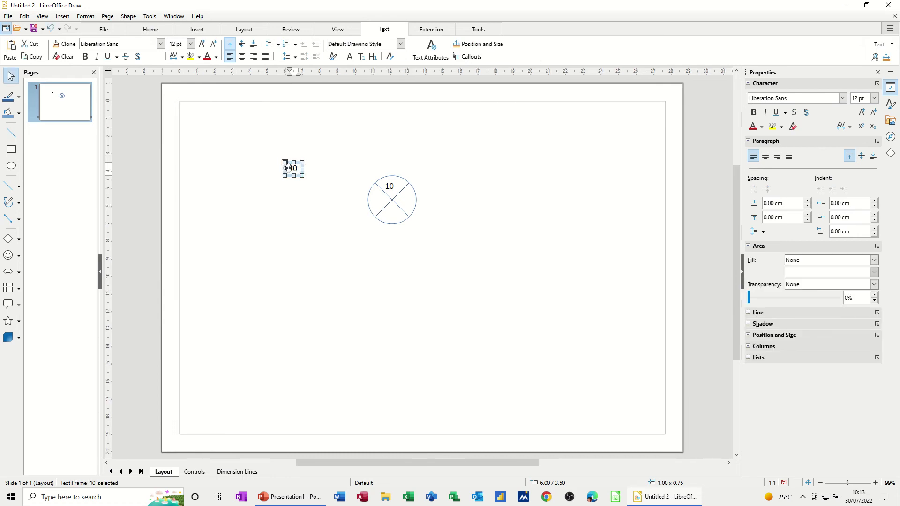
drag(289, 168, 402, 199)
click(315, 218)
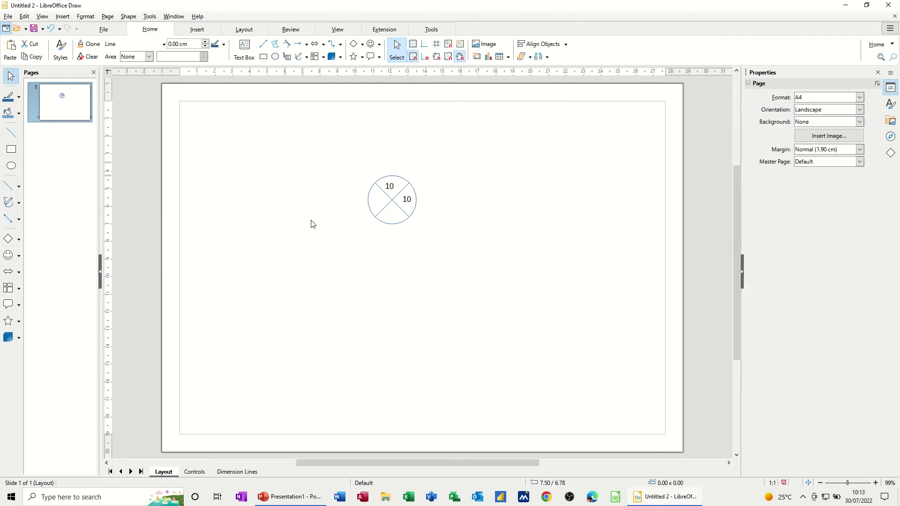
- Paste '10' labels into the bottom and left quadrants, then select the circle with all four labels
key(ctrl+v)
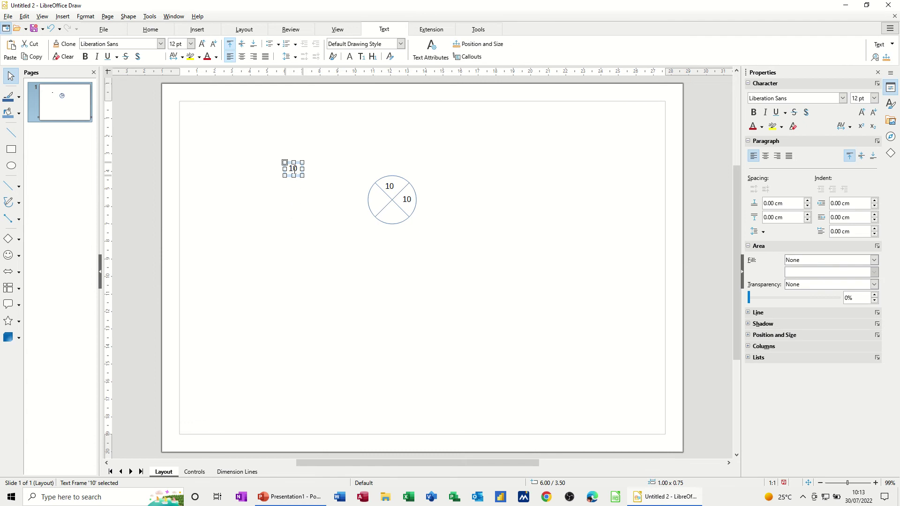
drag(289, 170, 387, 215)
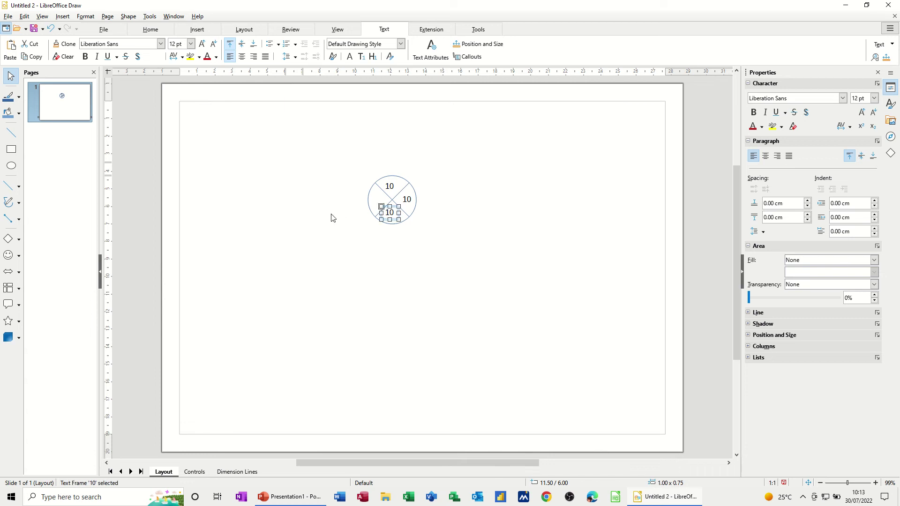
click(282, 190)
key(ctrl+v)
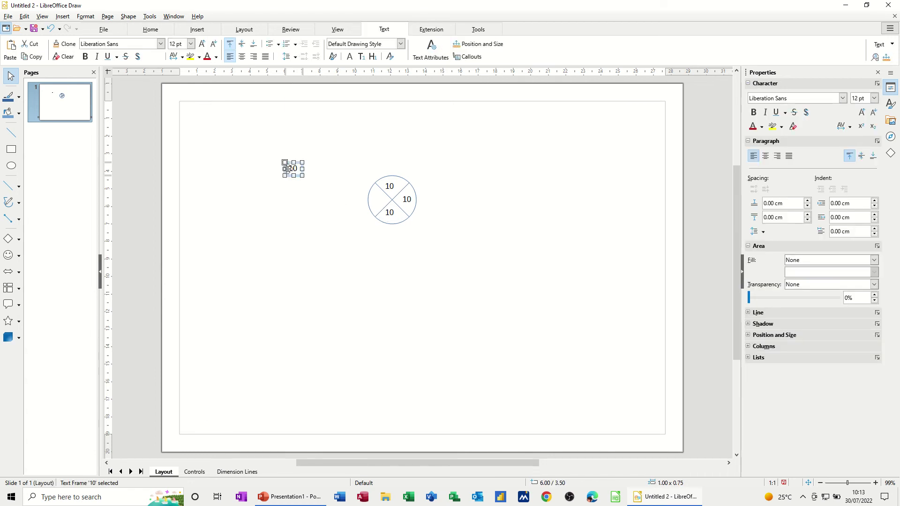
drag(290, 169, 375, 201)
click(350, 222)
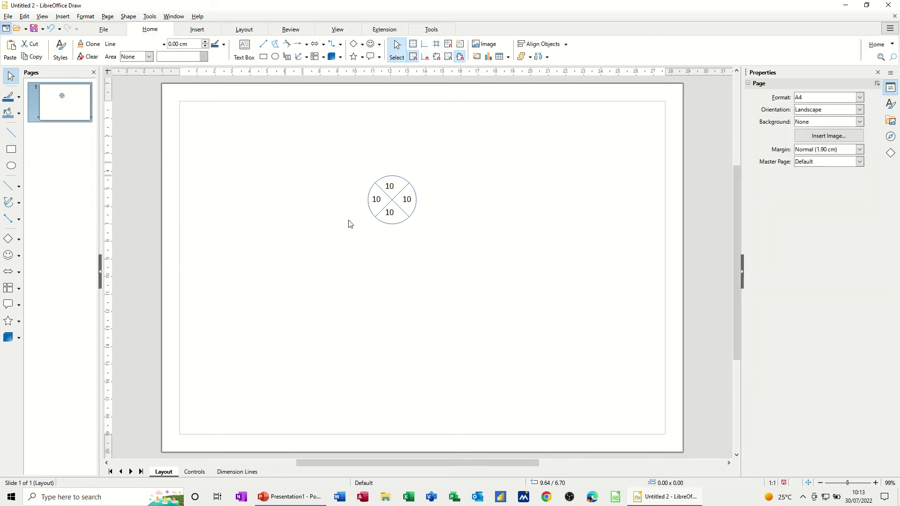
click(390, 220)
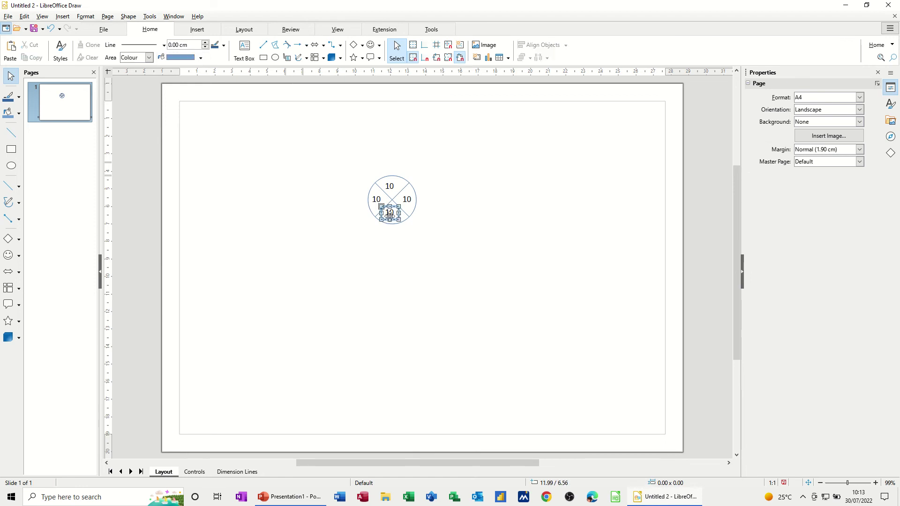
click(412, 262)
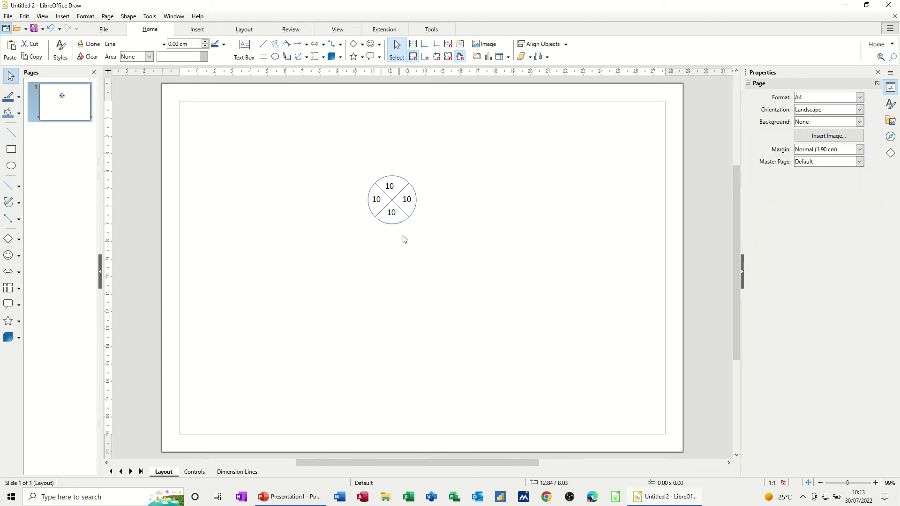
click(385, 186)
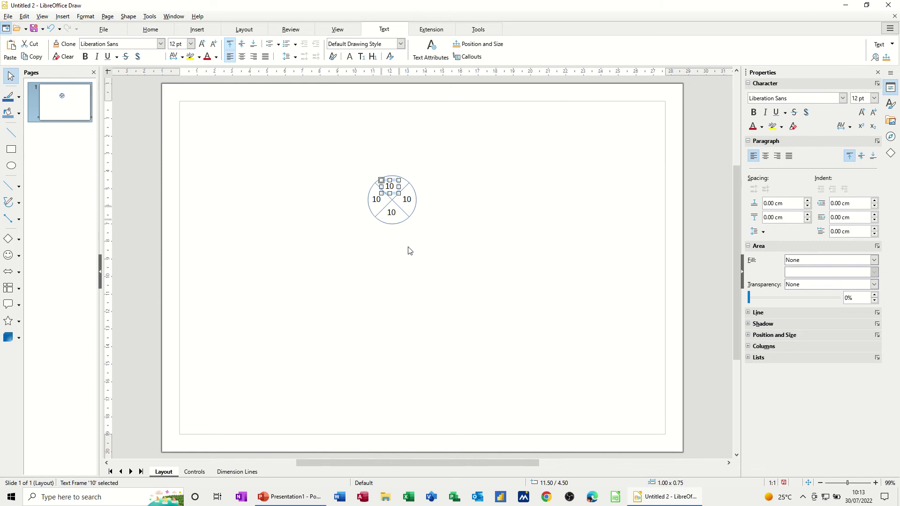
click(411, 258)
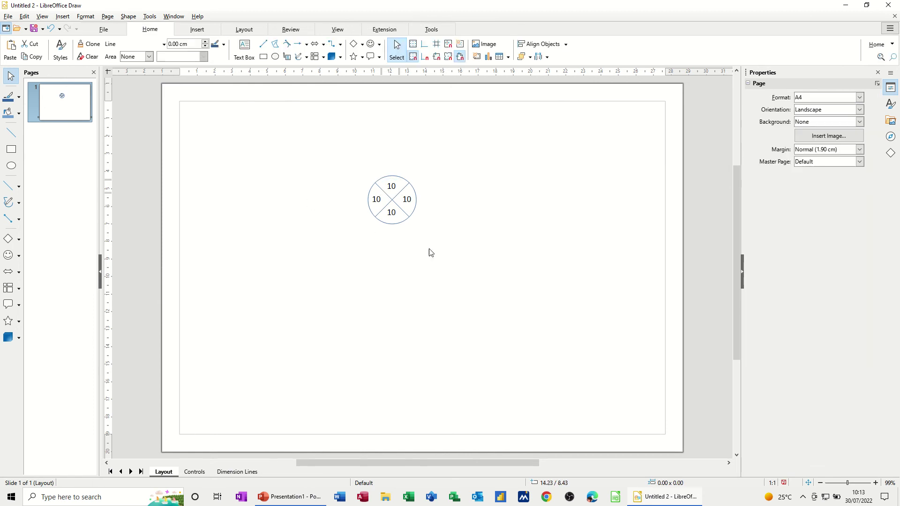
mouse_move(356, 171)
mouse_down()
mouse_move(402, 231)
mouse_move(435, 238)
mouse_up()
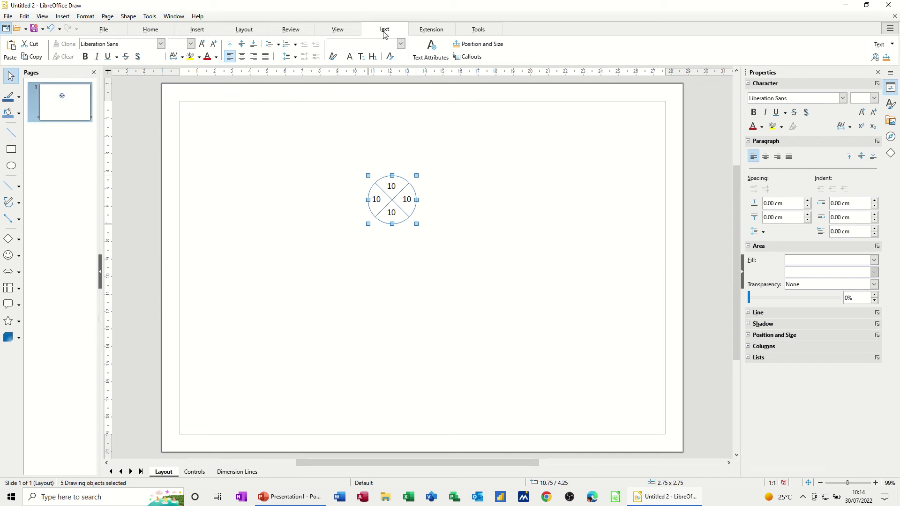
- Group the crossed circle with its four '10' labels and move it to 14.50 cm, 5.75 cm
right_click(388, 201)
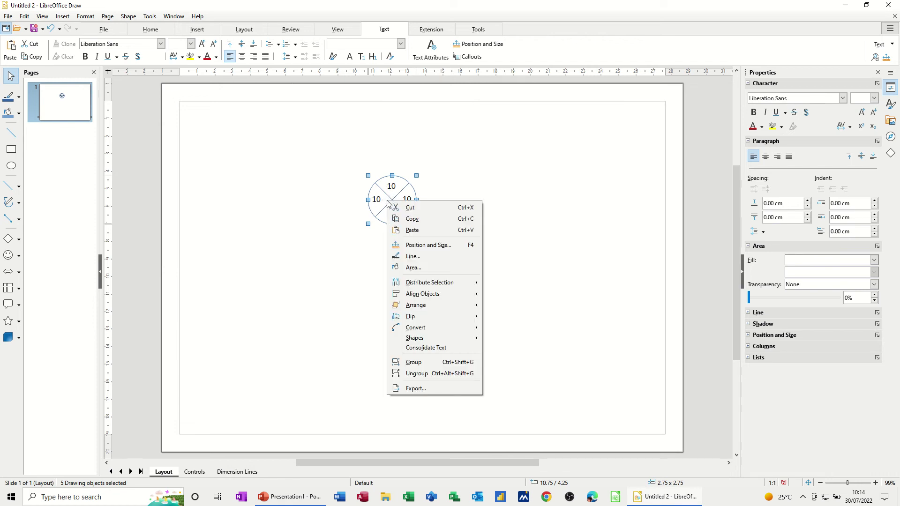
click(446, 363)
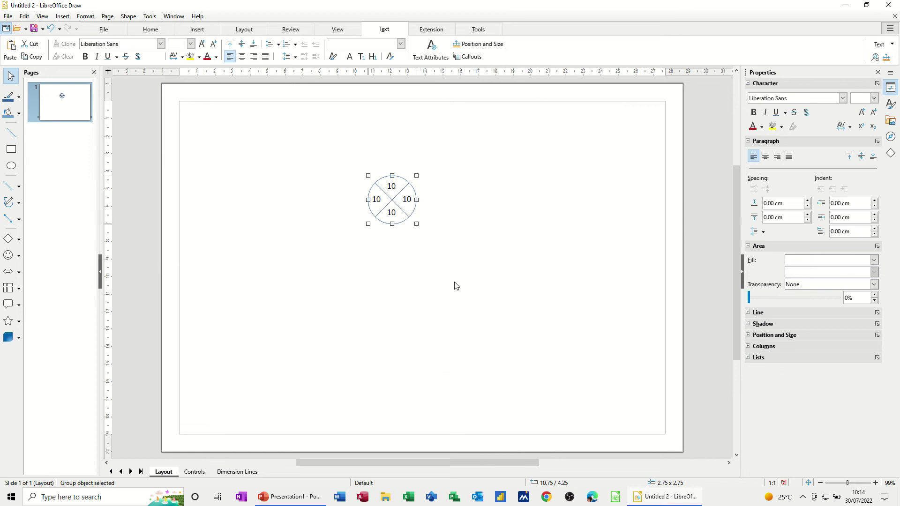
click(445, 216)
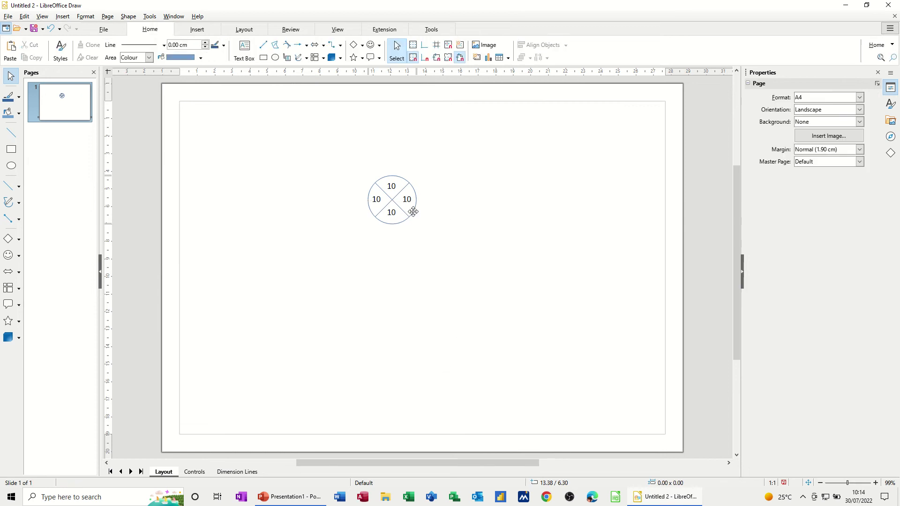
drag(416, 212, 480, 236)
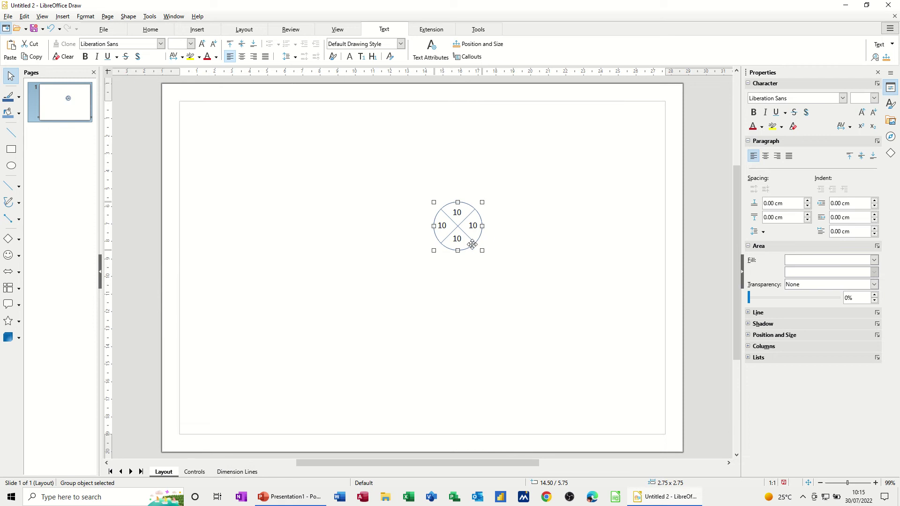
- Start a row of node copies at the page's left, placing the first three side by side
drag(471, 246, 231, 264)
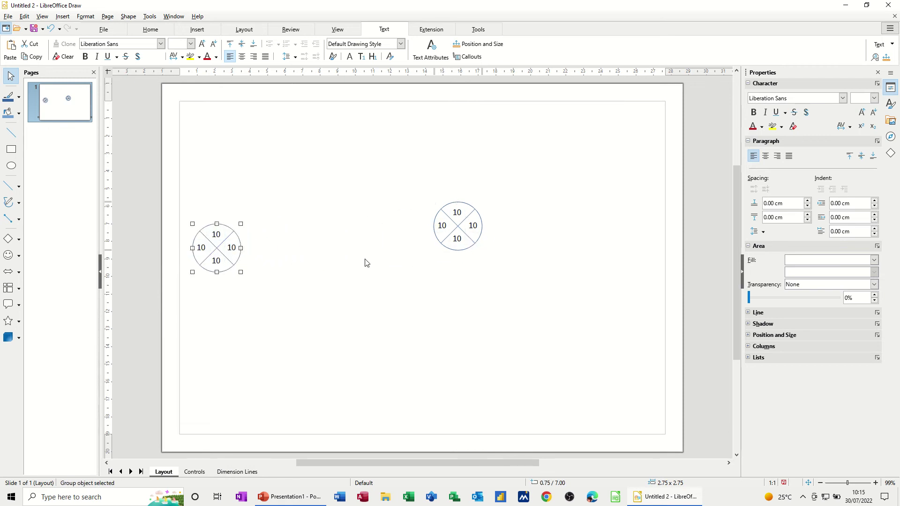
click(444, 310)
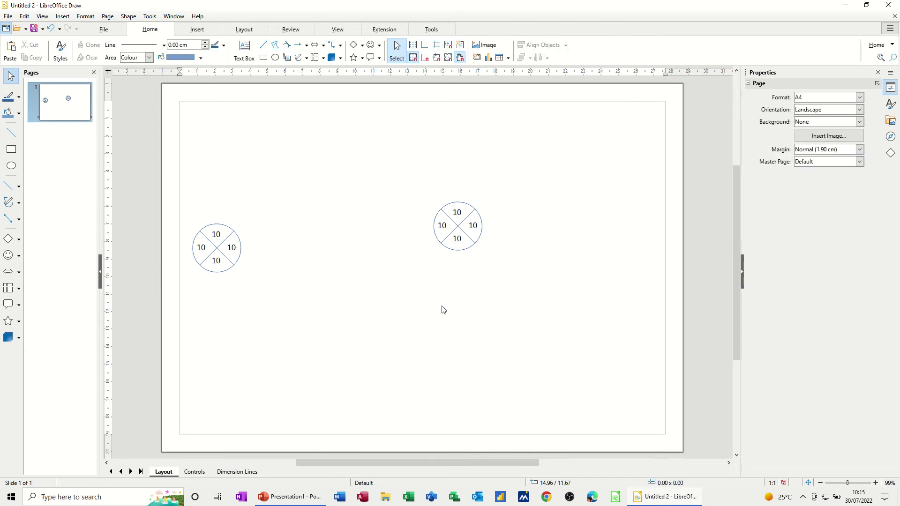
drag(469, 249, 314, 273)
key(ctrl+v)
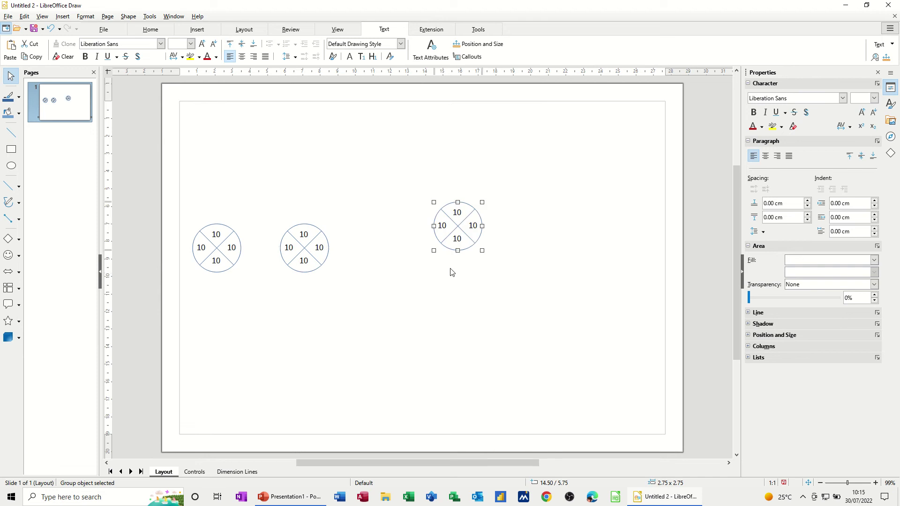
drag(451, 248, 380, 272)
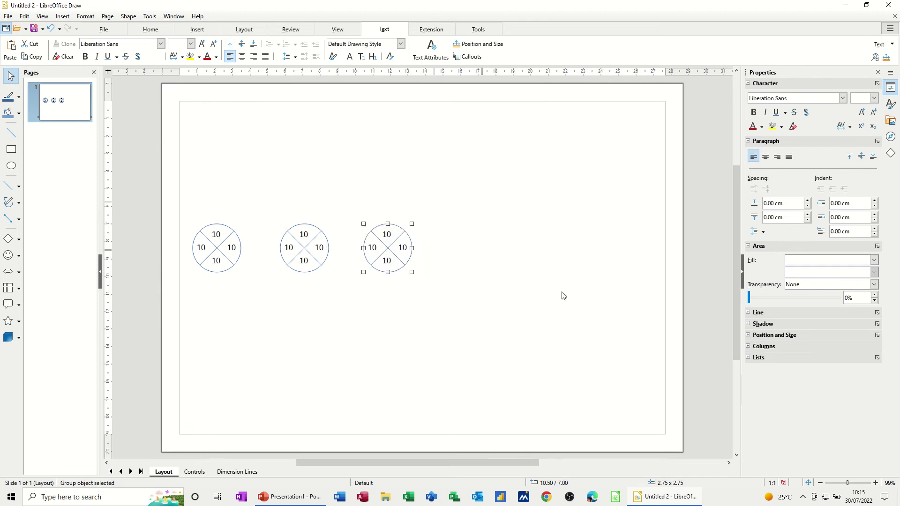
- Paste further node copies to complete the five-node row at Y 7.00 cm
key(ctrl+v)
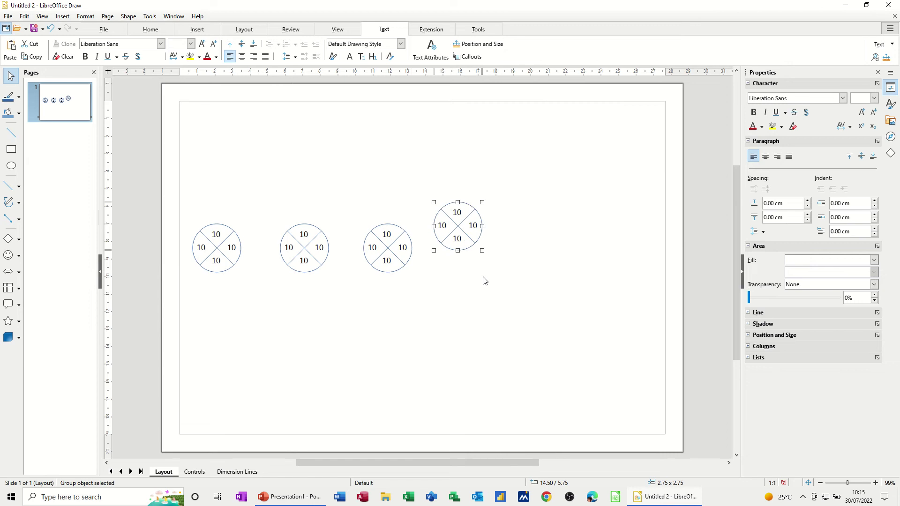
drag(446, 249, 301, 175)
click(542, 263)
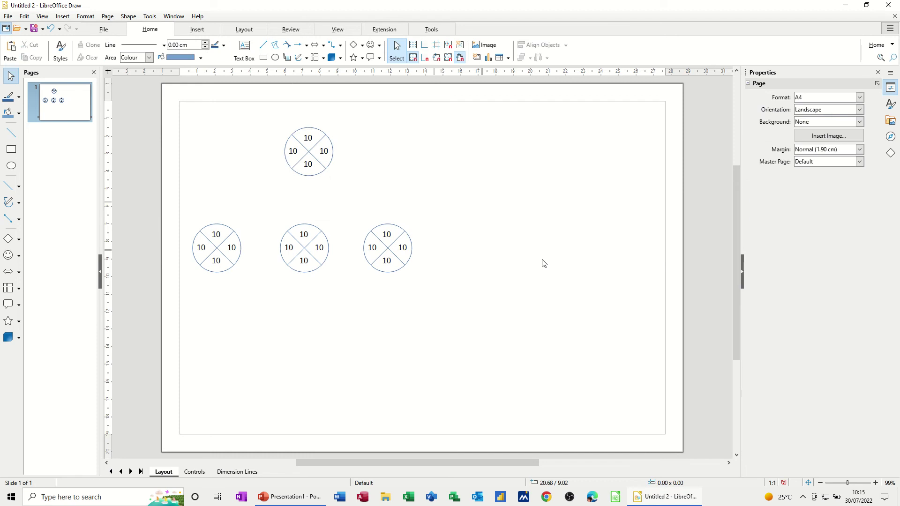
key(ctrl+v)
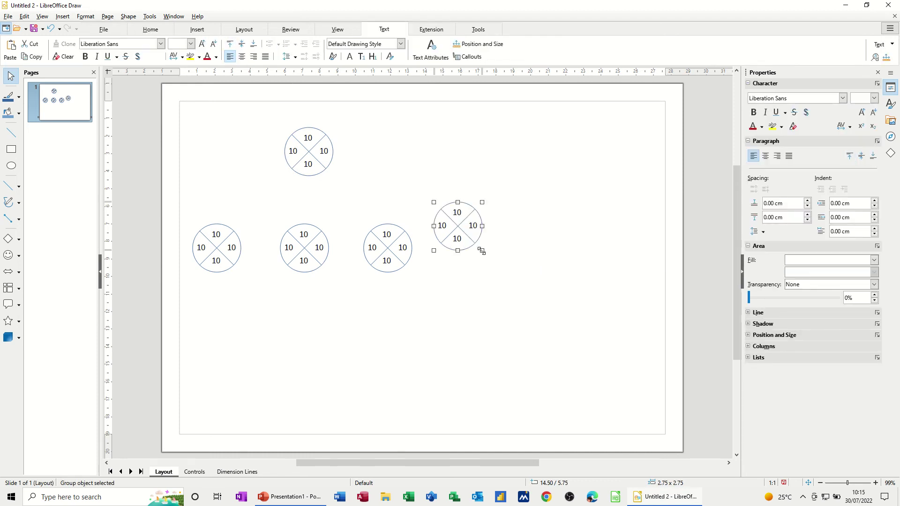
drag(470, 252, 481, 272)
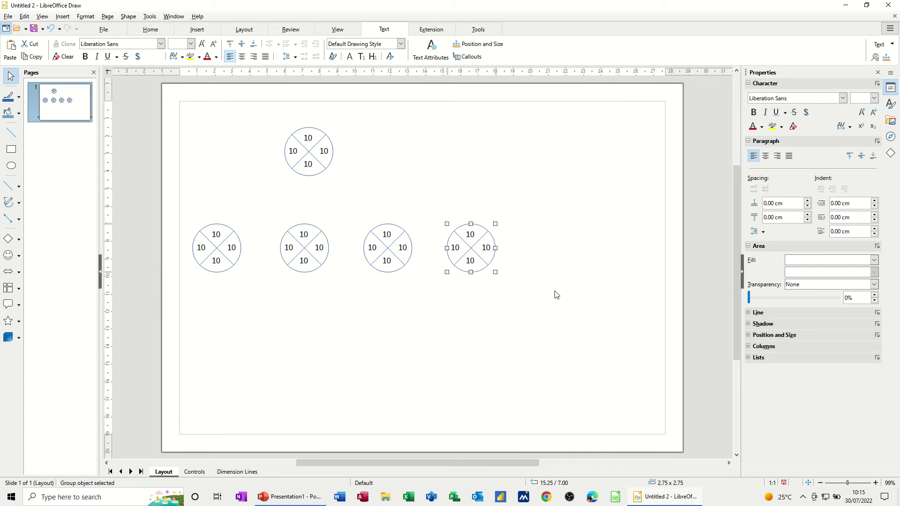
key(ctrl+v)
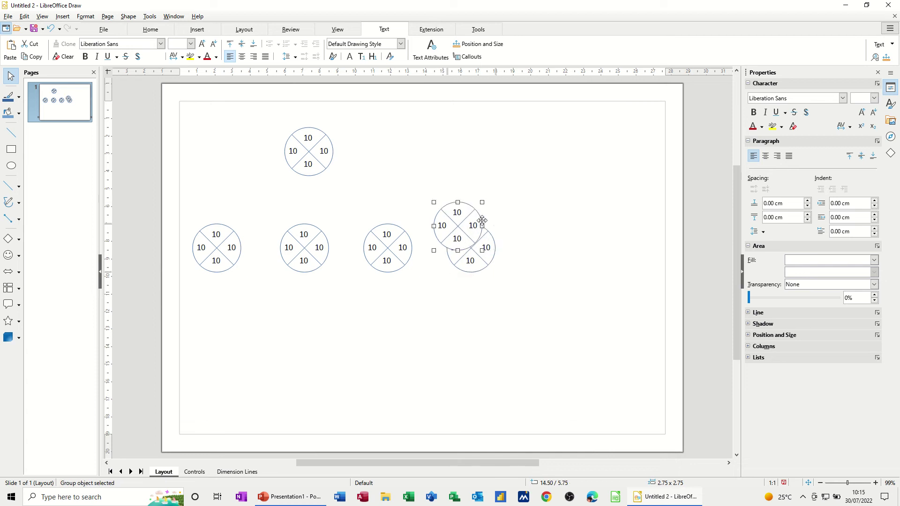
drag(485, 220, 581, 243)
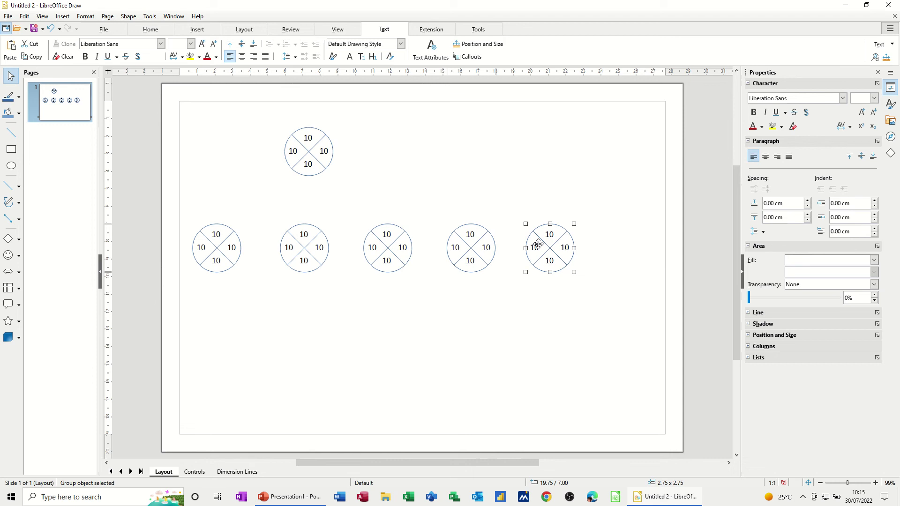
double_click(217, 234)
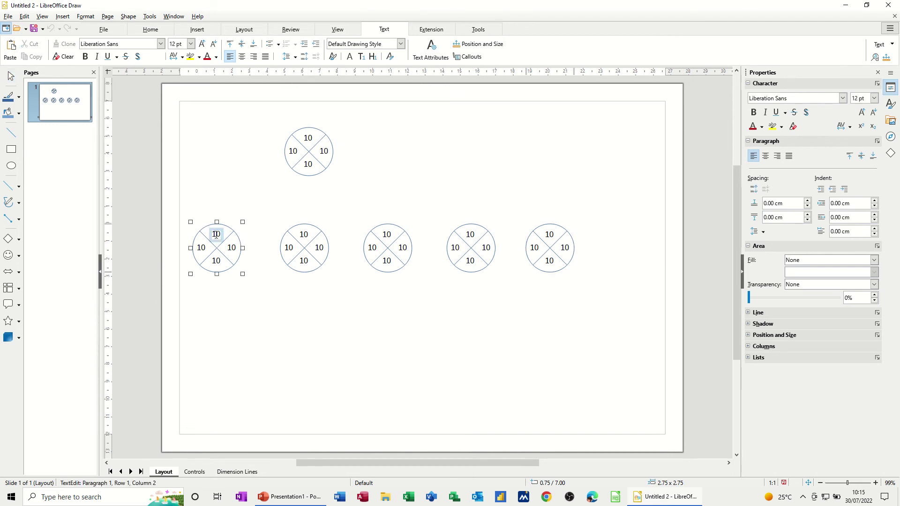
click(300, 233)
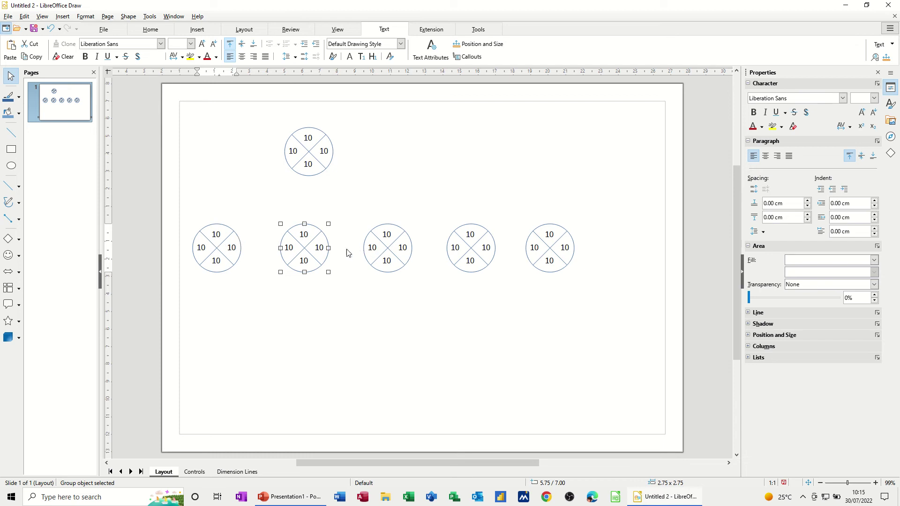
- Link the first node to the second with an arrow-ended connector, replacing a mistaken double-arrow one
click(346, 304)
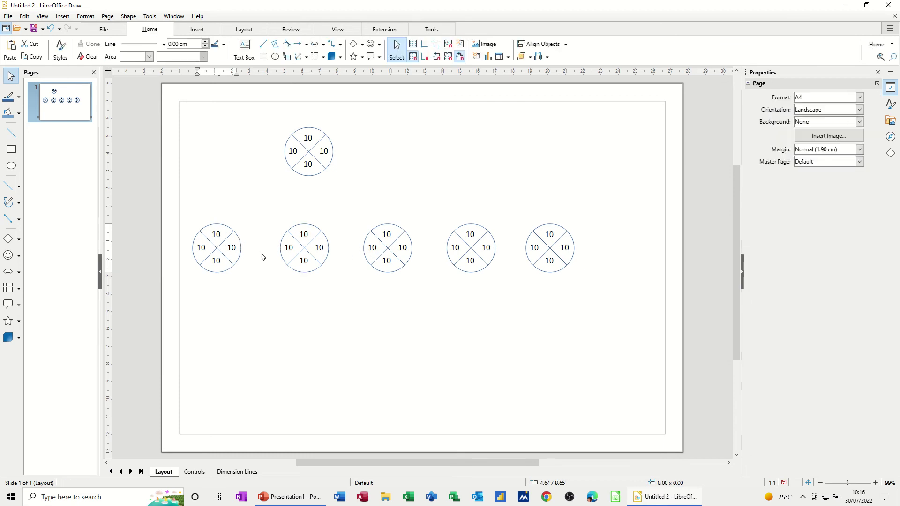
click(21, 225)
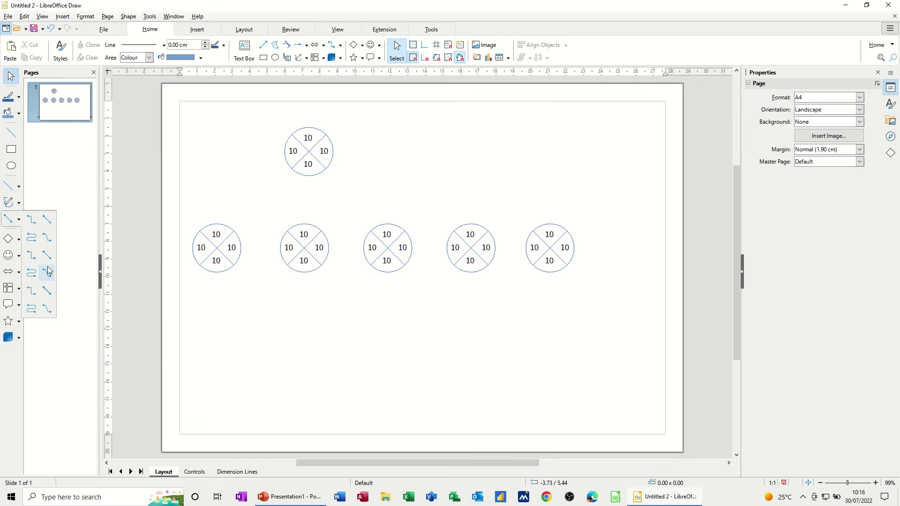
click(47, 293)
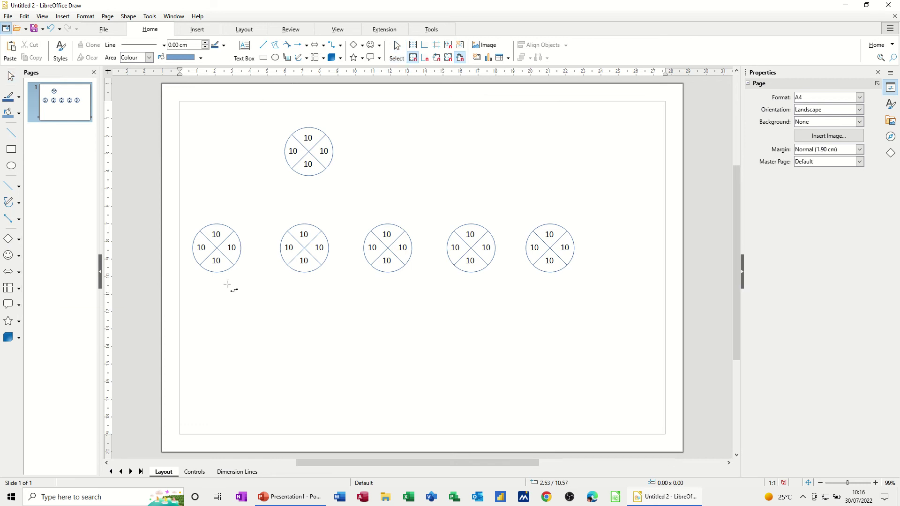
mouse_move(241, 248)
mouse_down()
mouse_move(280, 248)
mouse_move(268, 261)
mouse_up()
key(Delete)
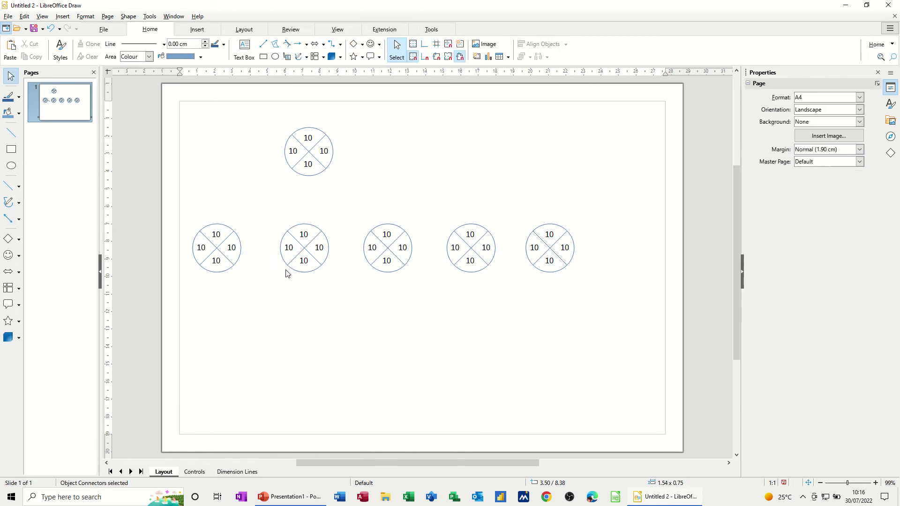
click(19, 220)
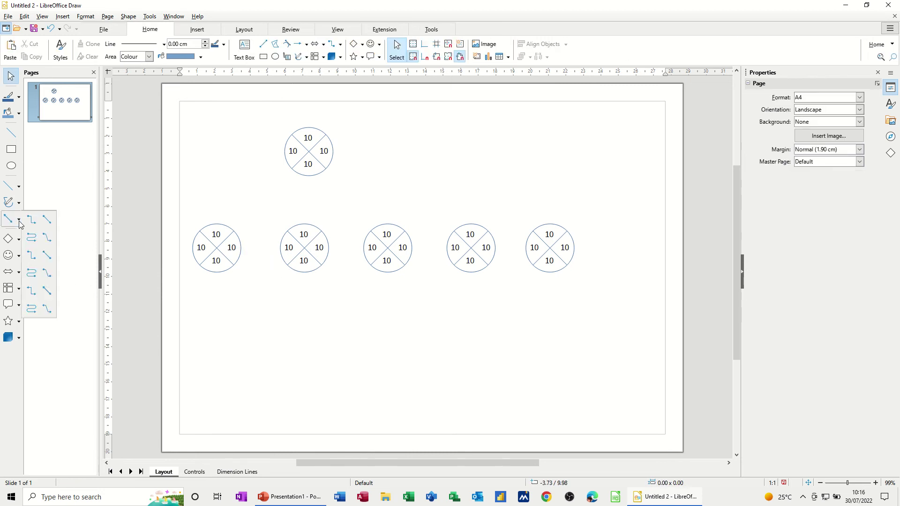
click(46, 238)
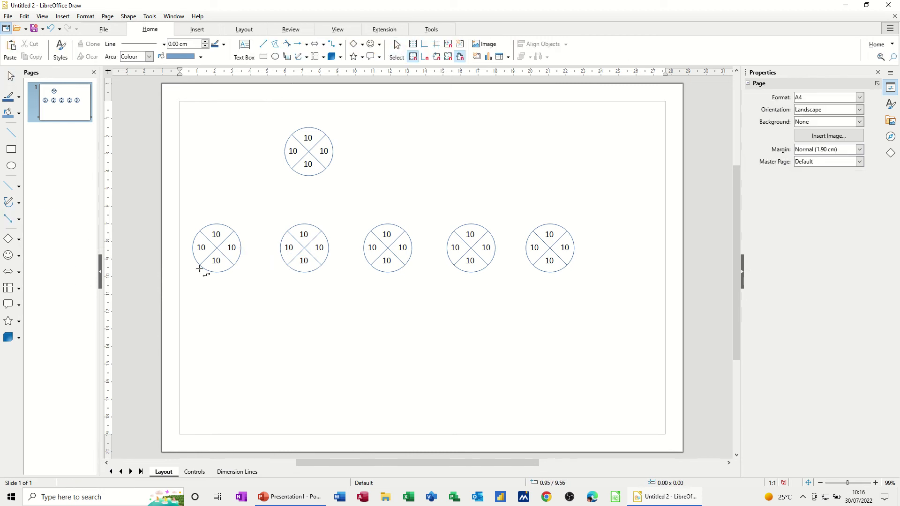
drag(243, 252, 281, 248)
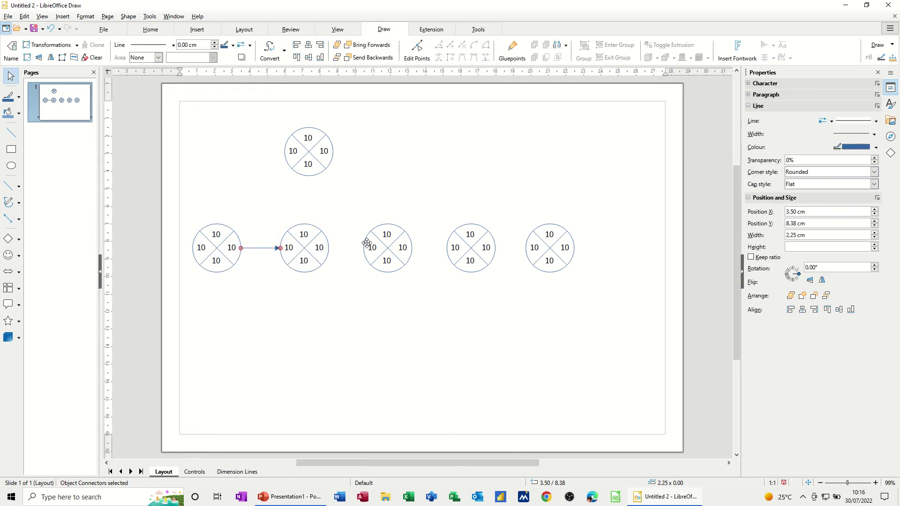
- Add arrow connectors from the second to third, third to fourth, and fourth to fifth nodes
click(9, 219)
drag(336, 257, 366, 249)
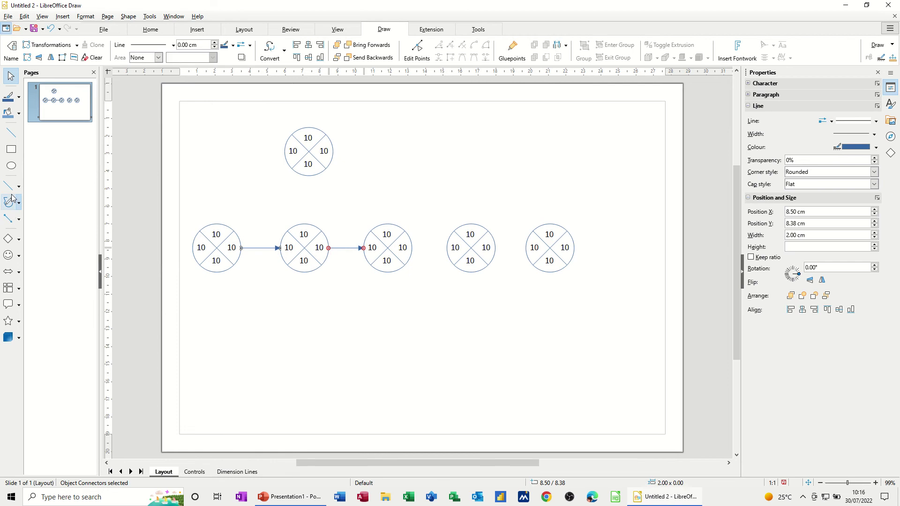
click(9, 222)
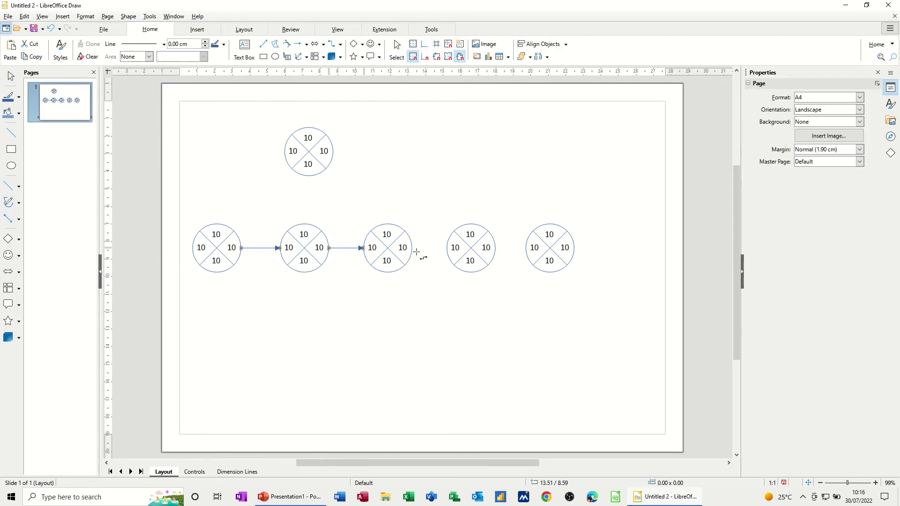
drag(419, 255, 454, 255)
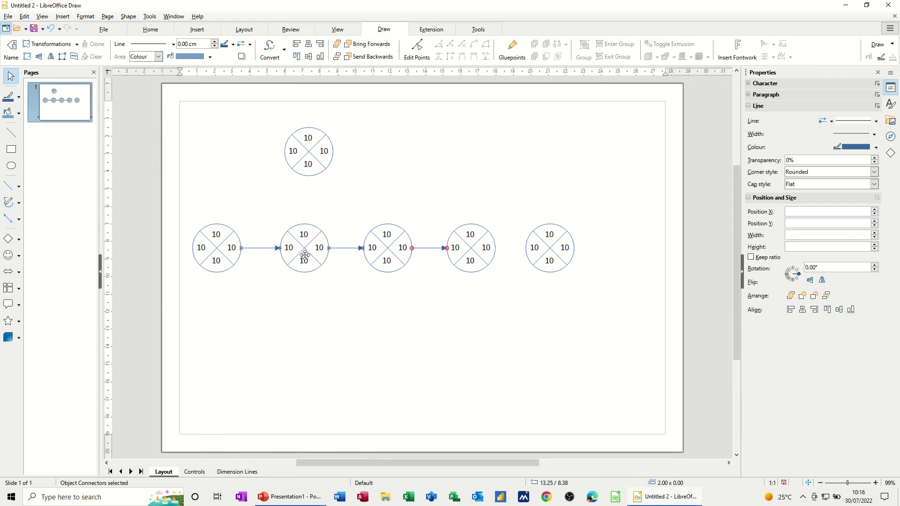
click(9, 219)
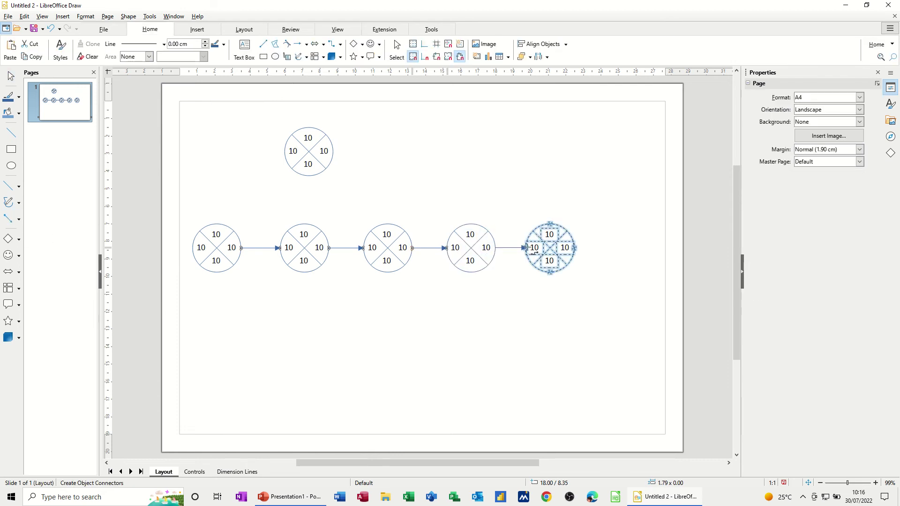
drag(502, 254, 533, 256)
click(516, 280)
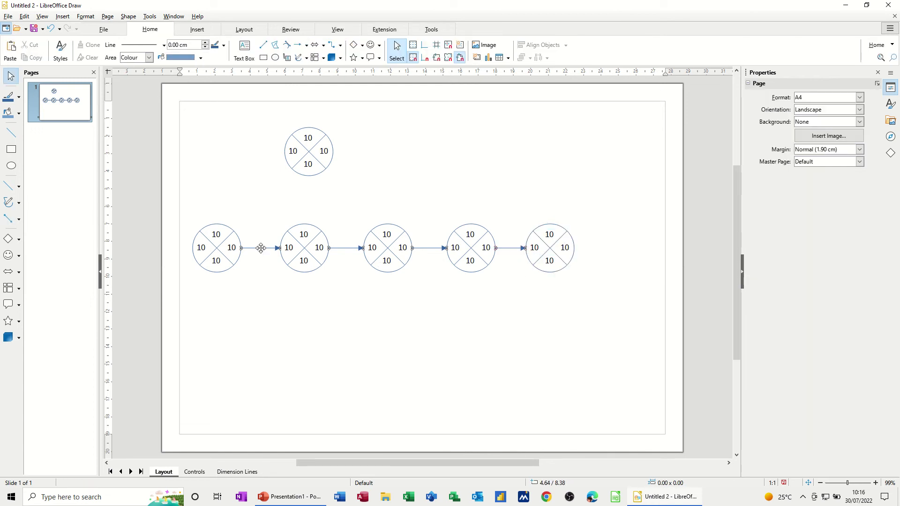
- Add a 'Making Tea' title text box near the top of the page
click(244, 47)
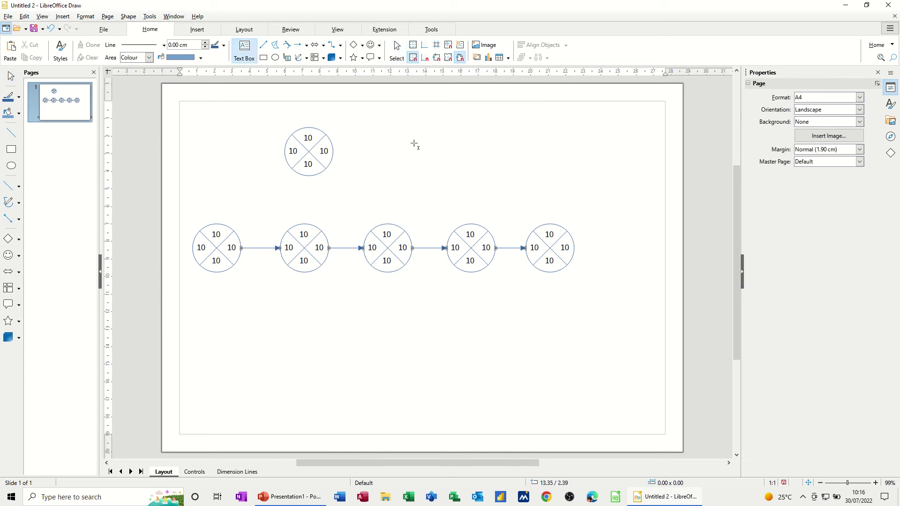
drag(428, 112, 580, 146)
text(Making Tea)
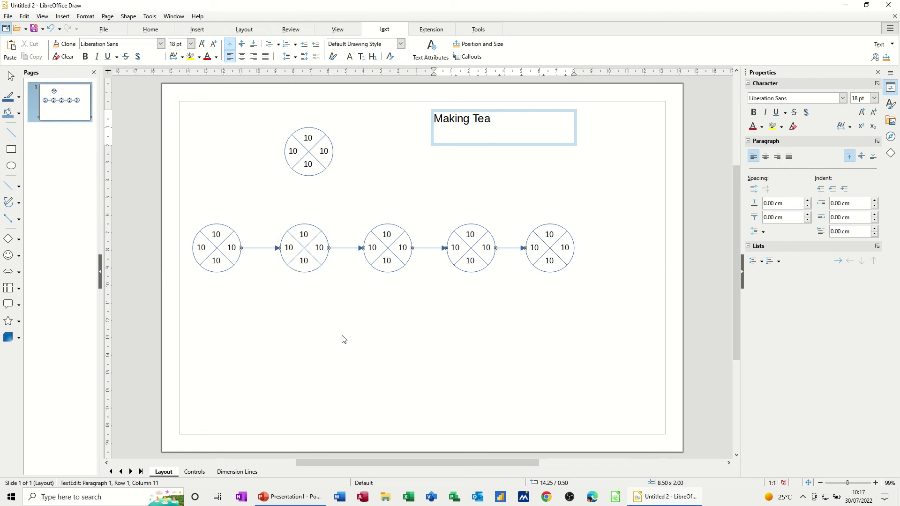
click(292, 334)
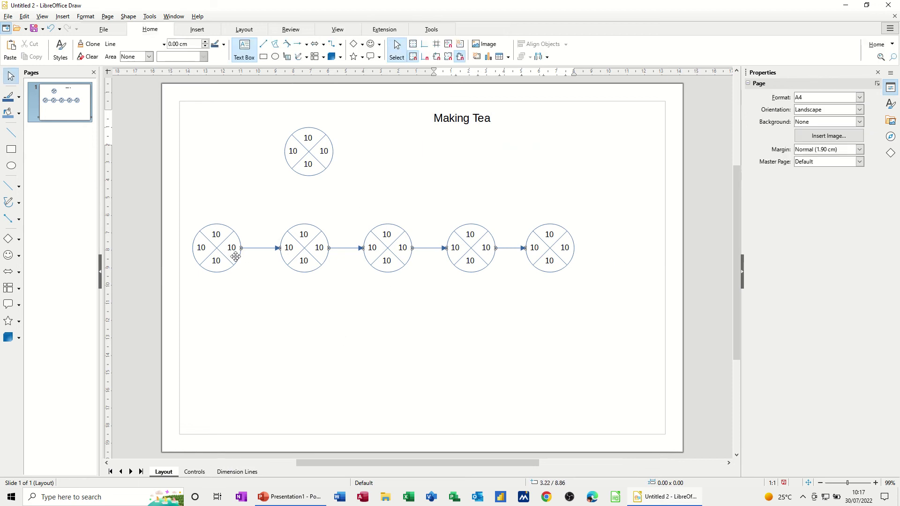
- Label the first two arrows Fill and Boil
click(260, 248)
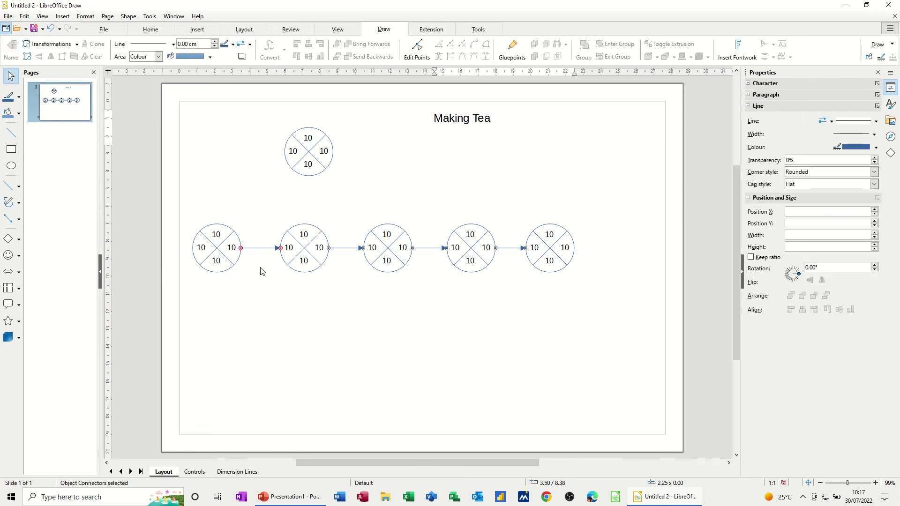
double_click(260, 251)
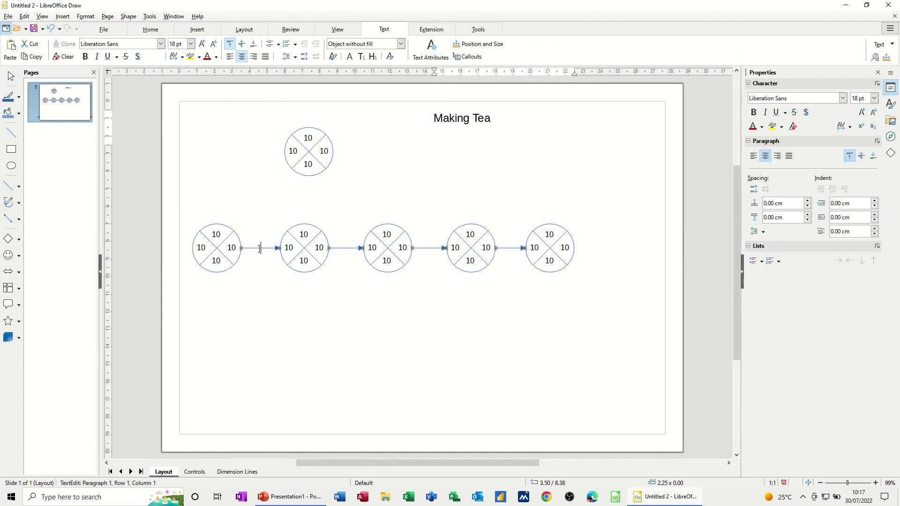
text(Fill)
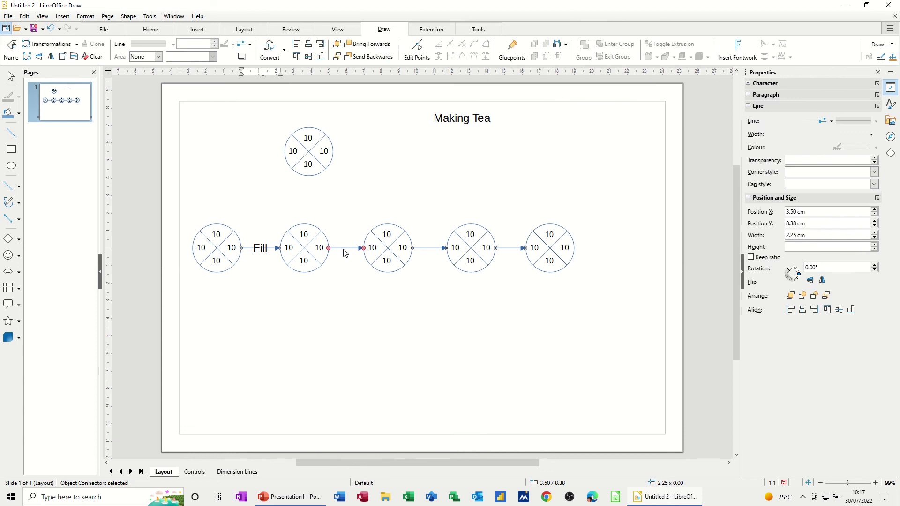
click(344, 251)
click(348, 251)
double_click(348, 248)
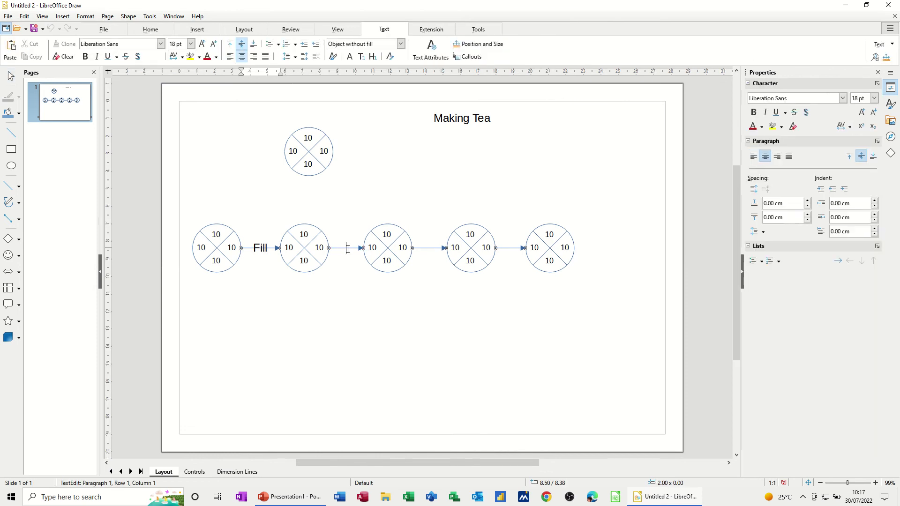
text(Boil)
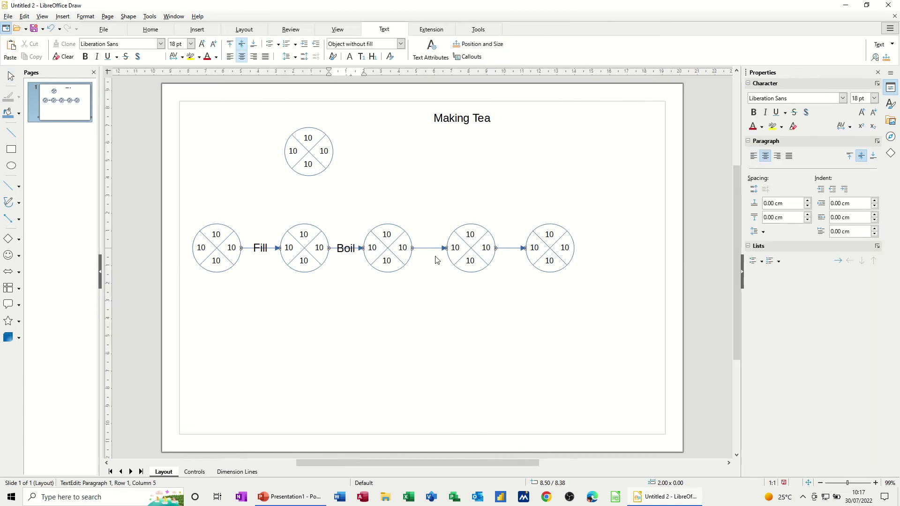
- Label the third arrow Pour and the fourth Brew, replacing the mistyped Drink
click(429, 248)
double_click(429, 248)
text(Pour)
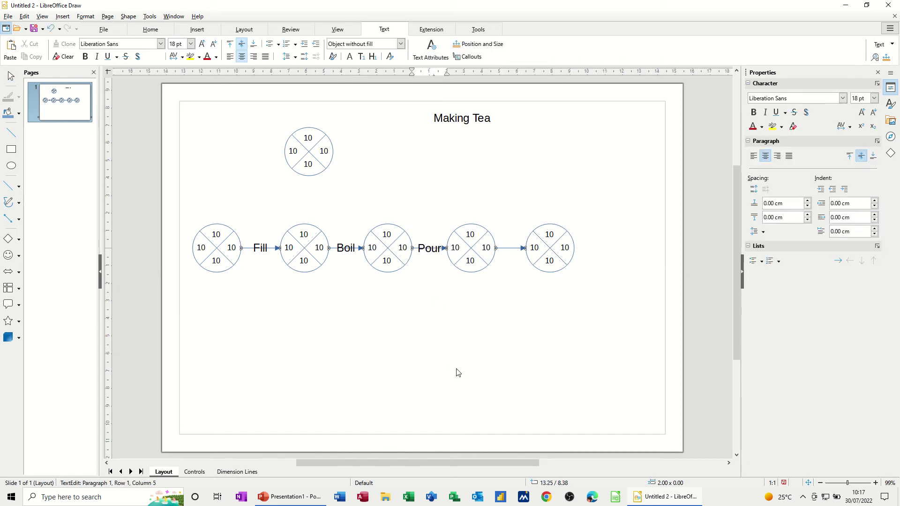
double_click(507, 249)
text(Drink)
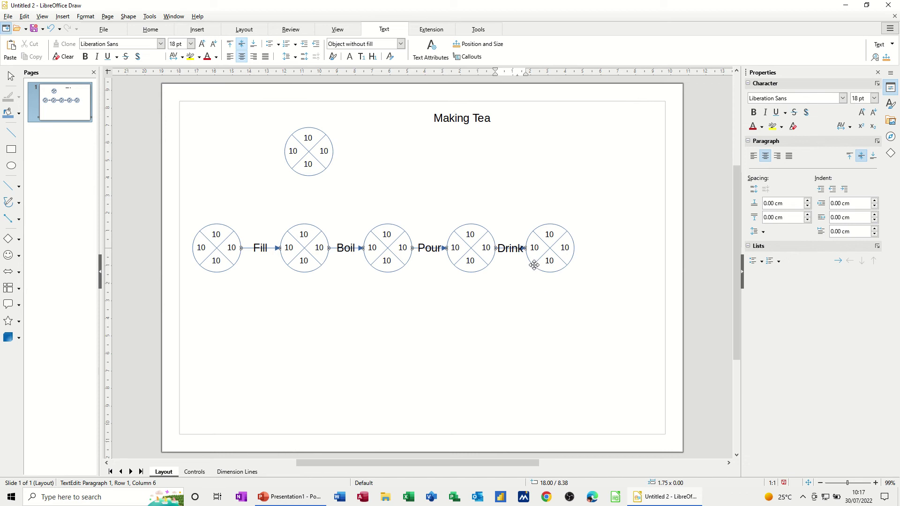
double_click(512, 251)
text(Brew)
click(508, 378)
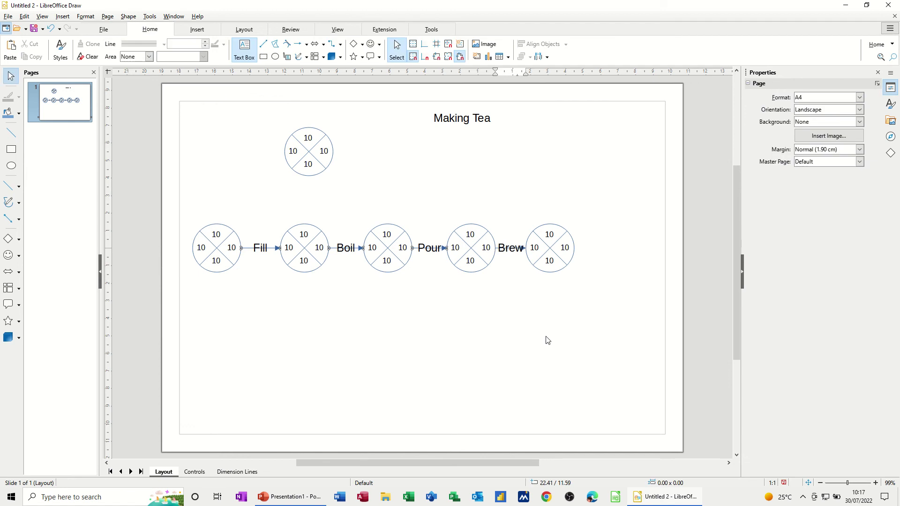
- Paste a sixth circle node right of Brew and join them with a connector labelled Drink
key(ctrl+v)
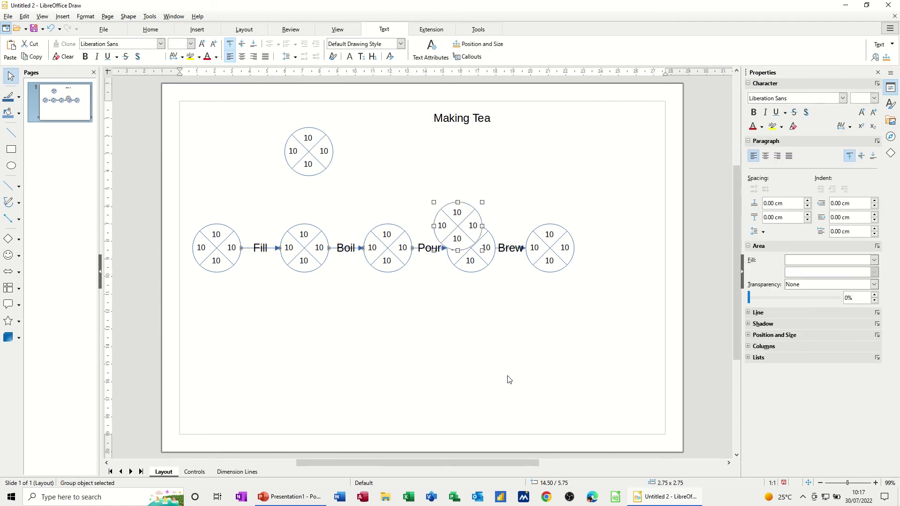
drag(477, 221, 652, 243)
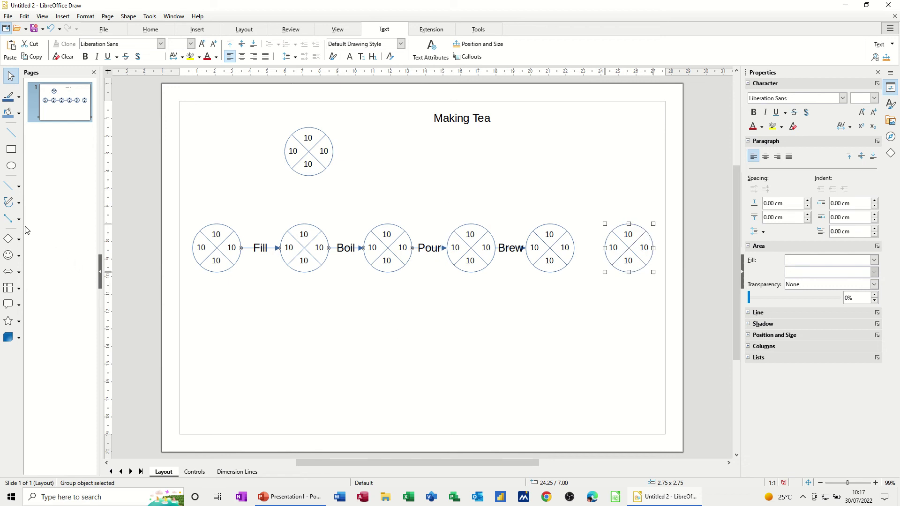
click(8, 219)
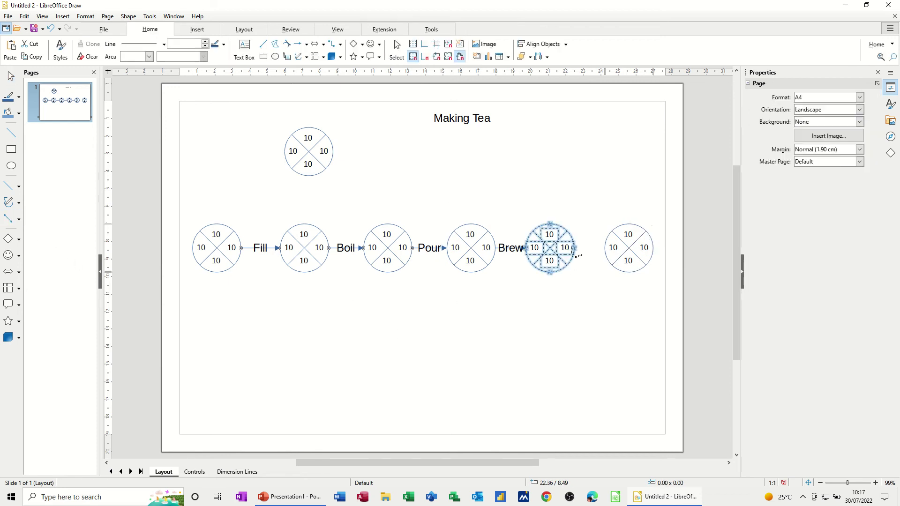
drag(575, 248, 611, 254)
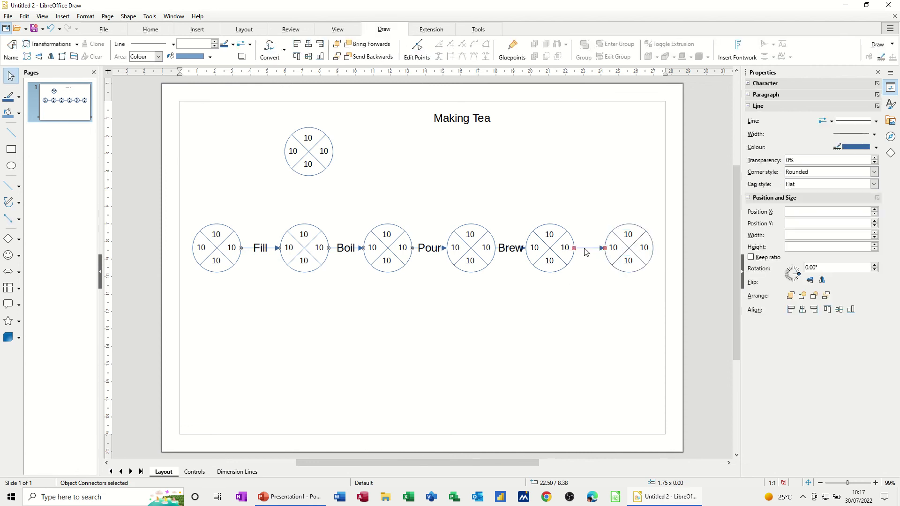
double_click(589, 249)
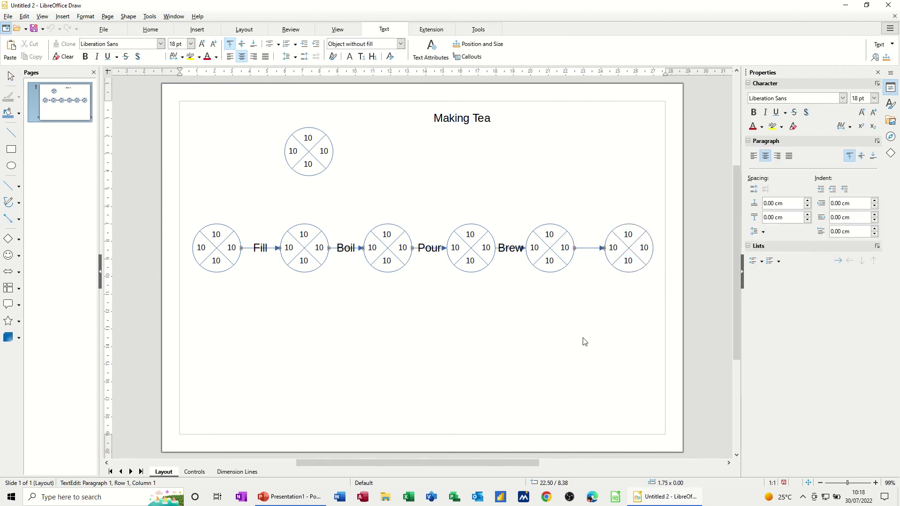
text(Drink)
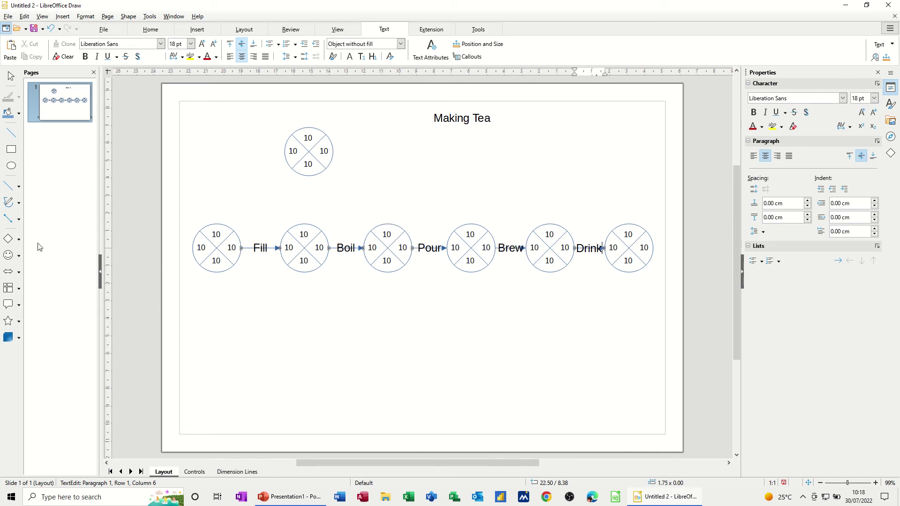
- Draw a connector from the second circle up to the top circle, nudging the top circle left
click(8, 218)
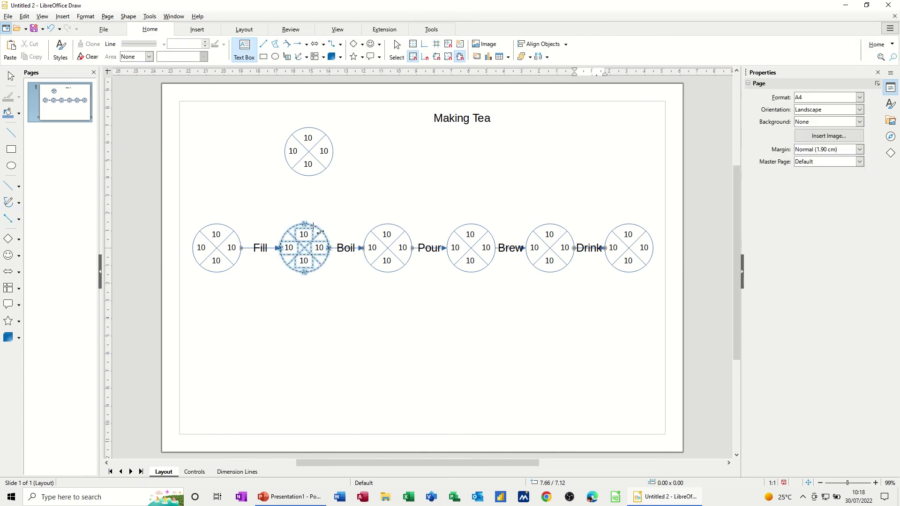
drag(309, 224, 309, 177)
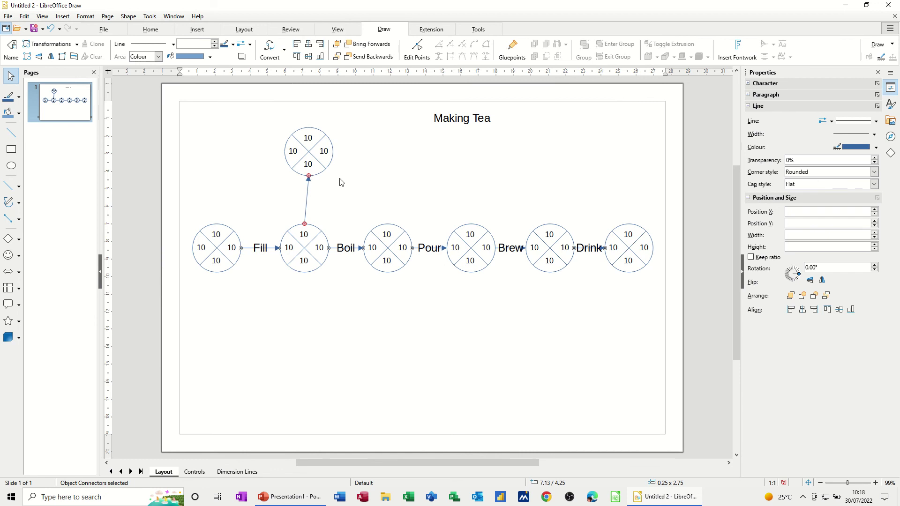
click(301, 168)
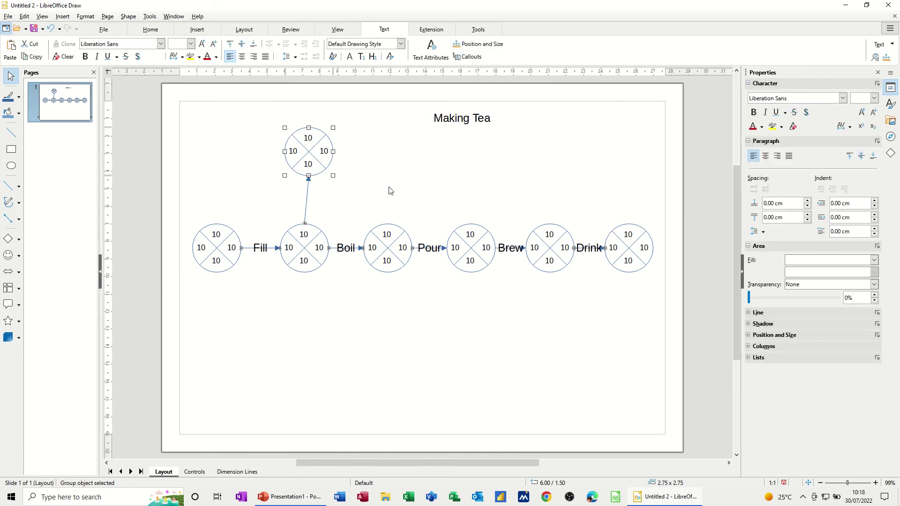
key(Left)
key(Left)
key(Left)
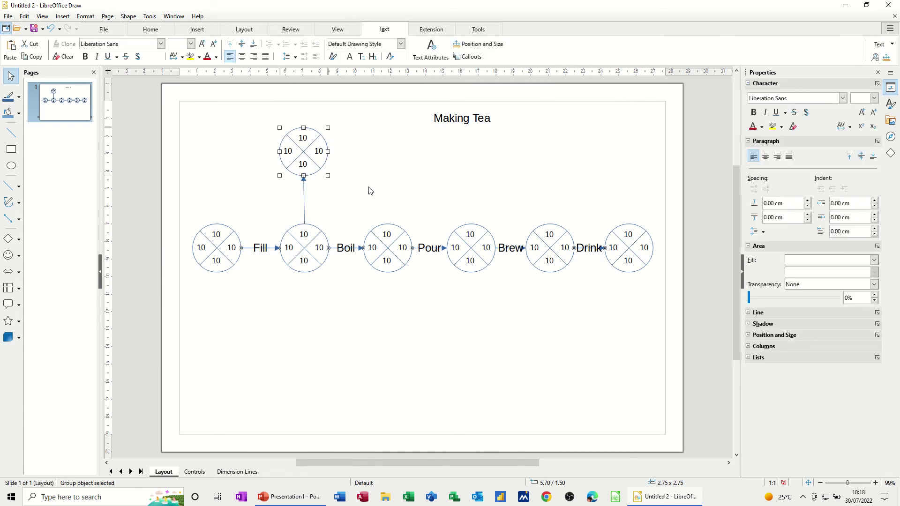
click(369, 191)
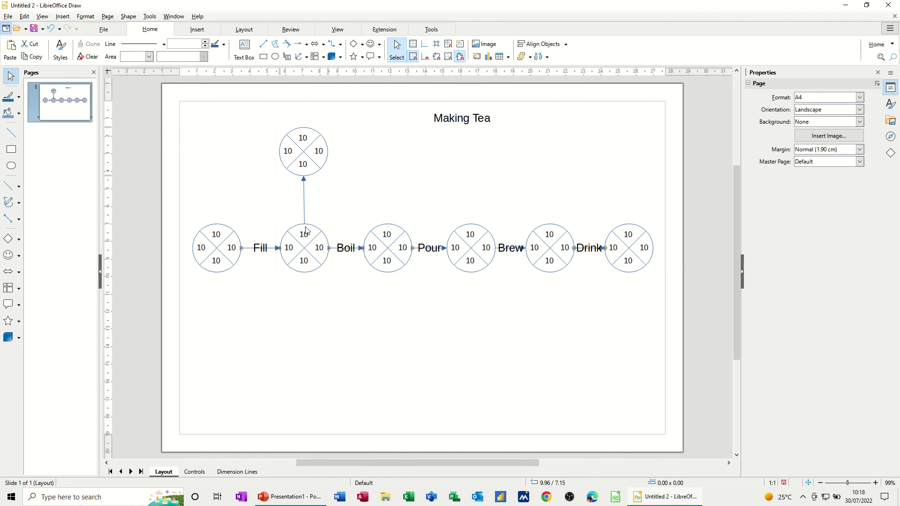
- Draw a right-angled arrow connector from the top circle down to the third circle, nudging it right
click(21, 220)
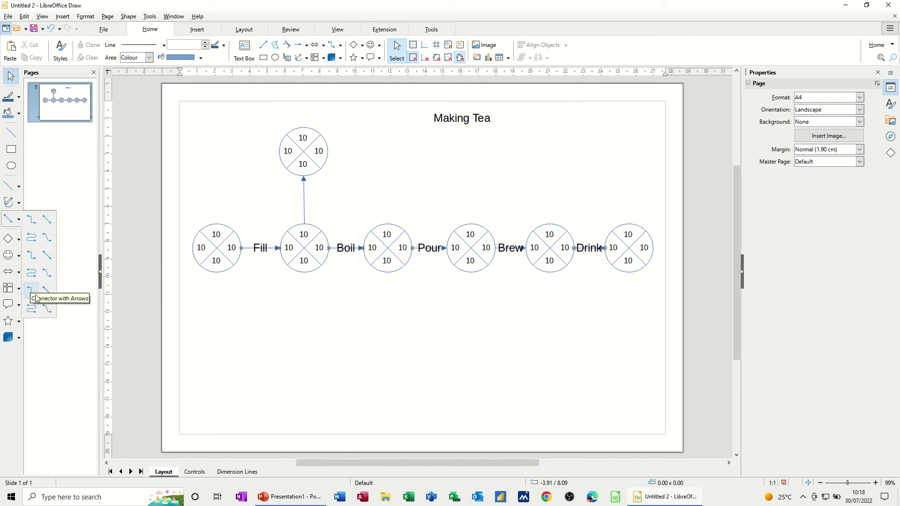
click(47, 238)
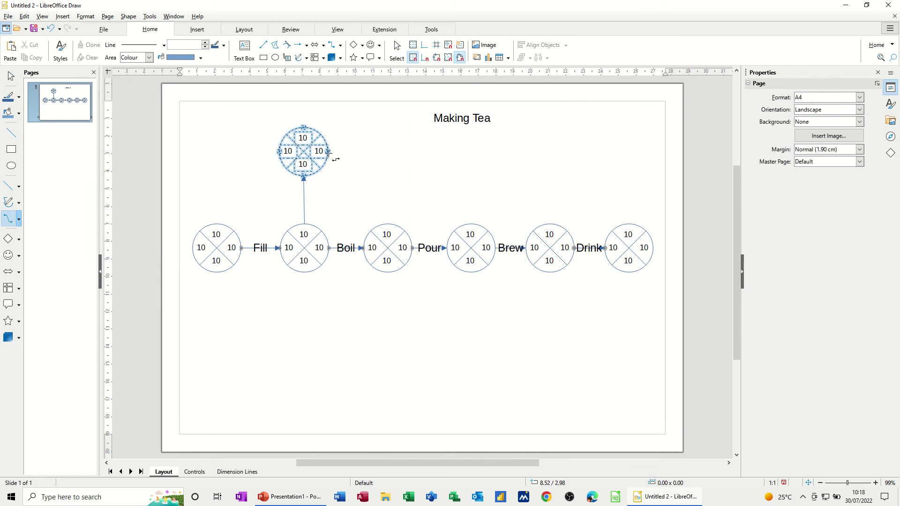
mouse_move(336, 159)
mouse_down()
mouse_move(394, 171)
mouse_move(388, 224)
mouse_up()
mouse_move(337, 150)
mouse_down()
mouse_move(406, 167)
mouse_move(389, 152)
mouse_up()
click(341, 157)
click(427, 165)
click(406, 251)
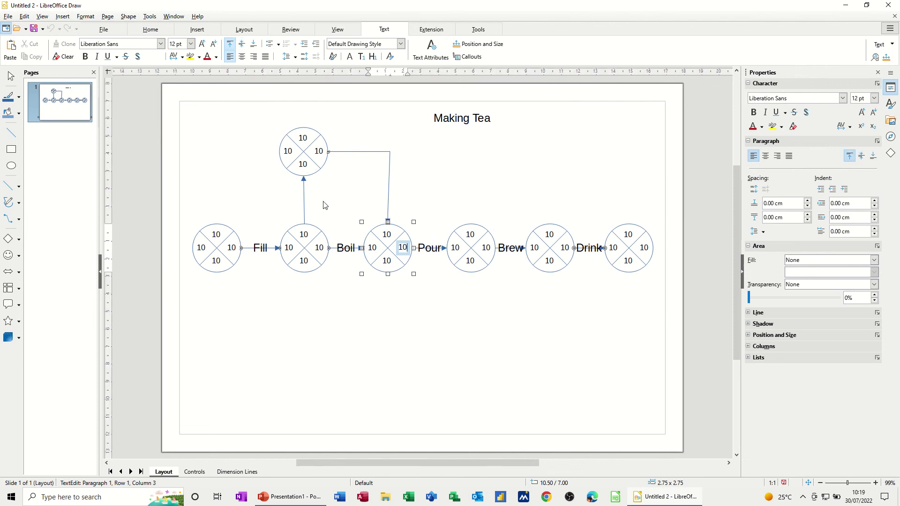
click(396, 311)
click(395, 266)
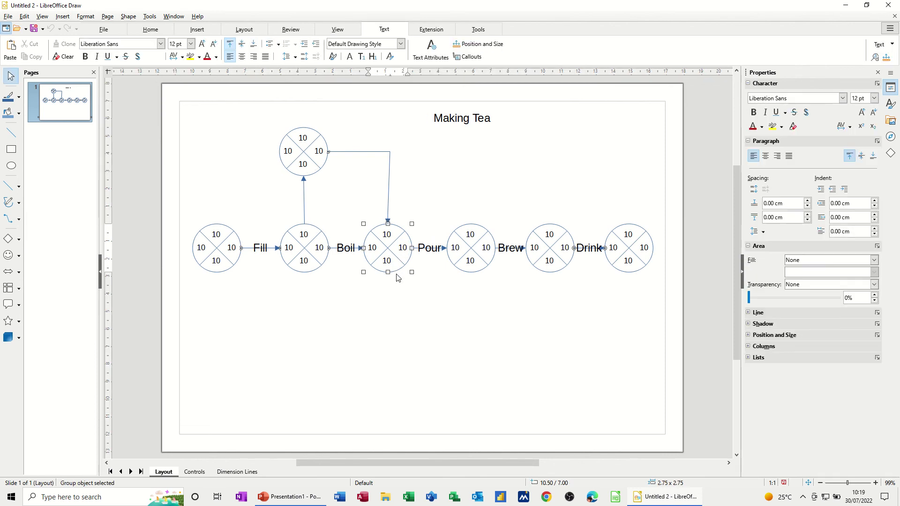
key(Right)
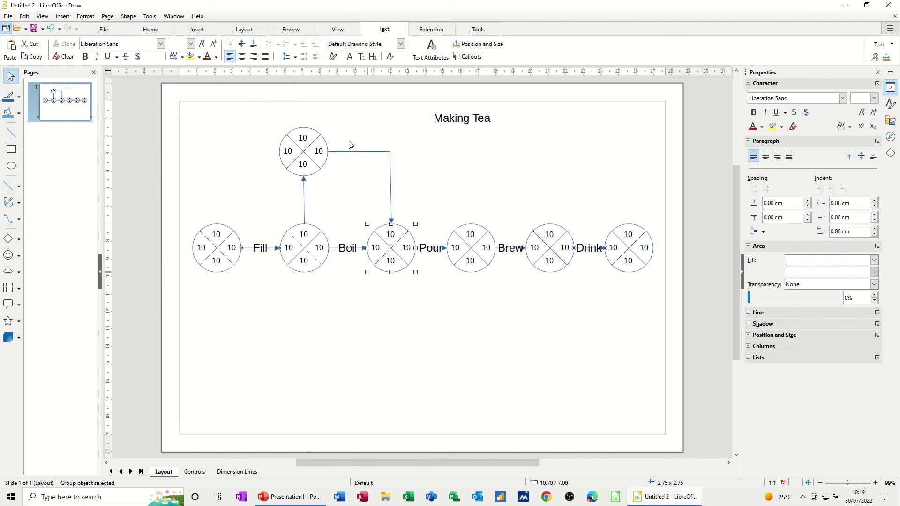
- Give the vertical arrow and the bent elbow arrow a plain dashed line style
click(304, 200)
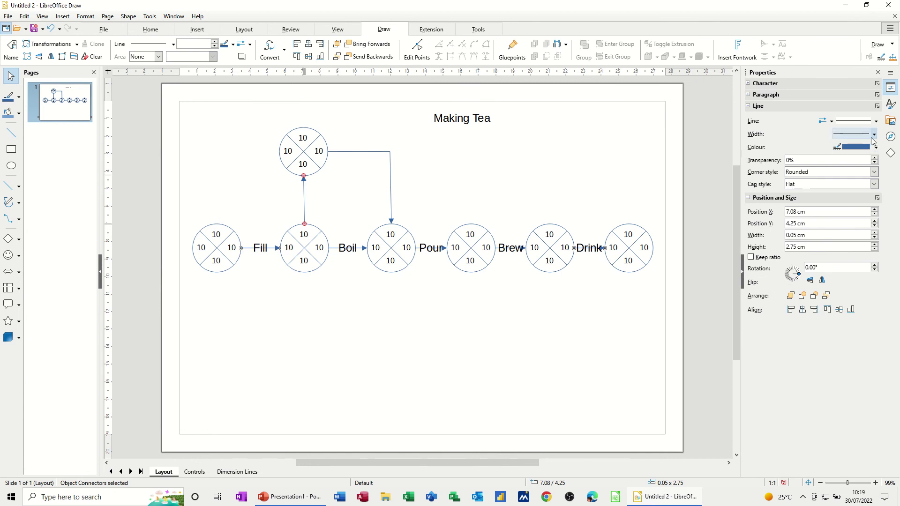
click(876, 122)
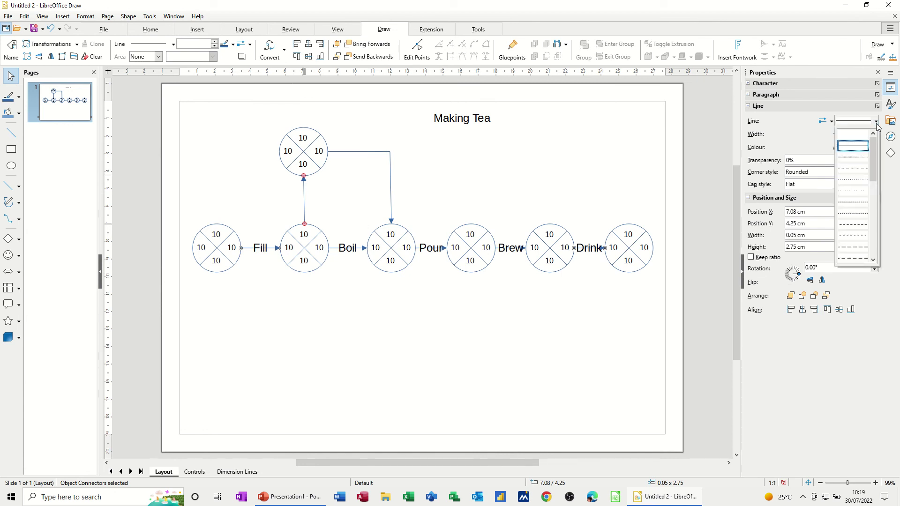
click(854, 225)
click(362, 152)
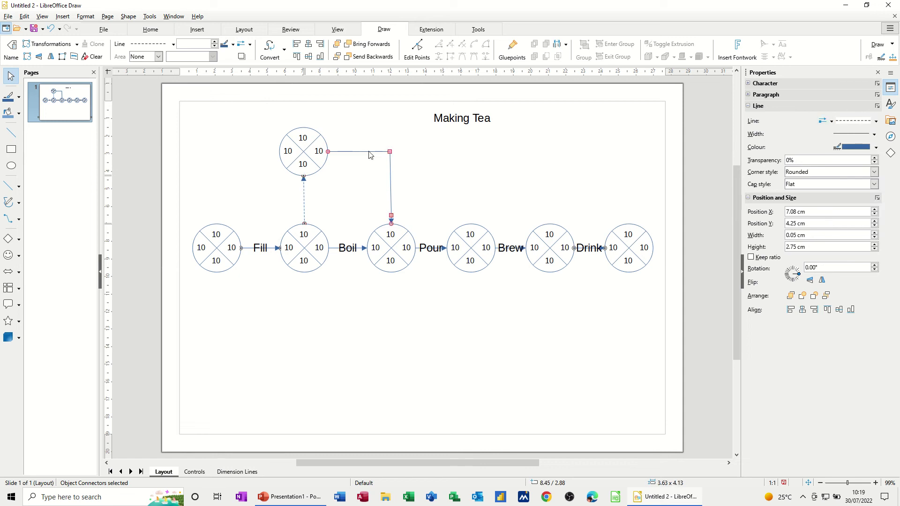
click(876, 121)
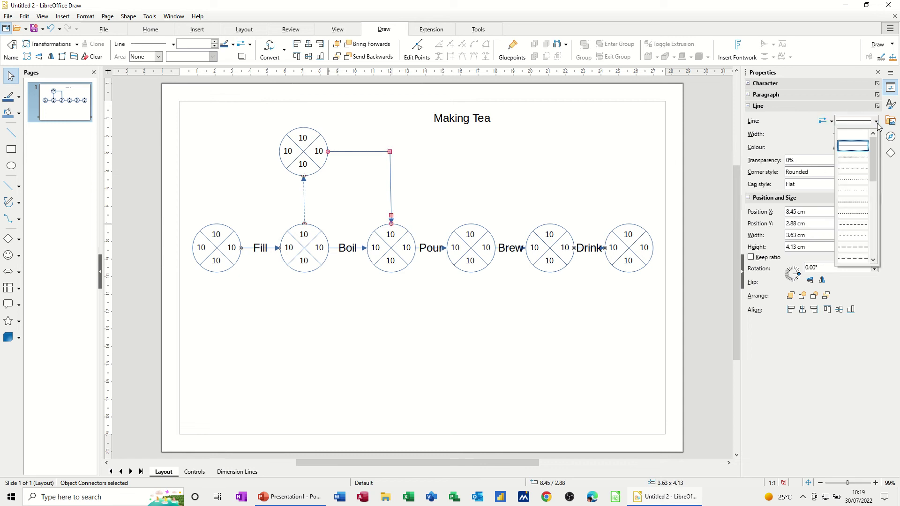
click(850, 214)
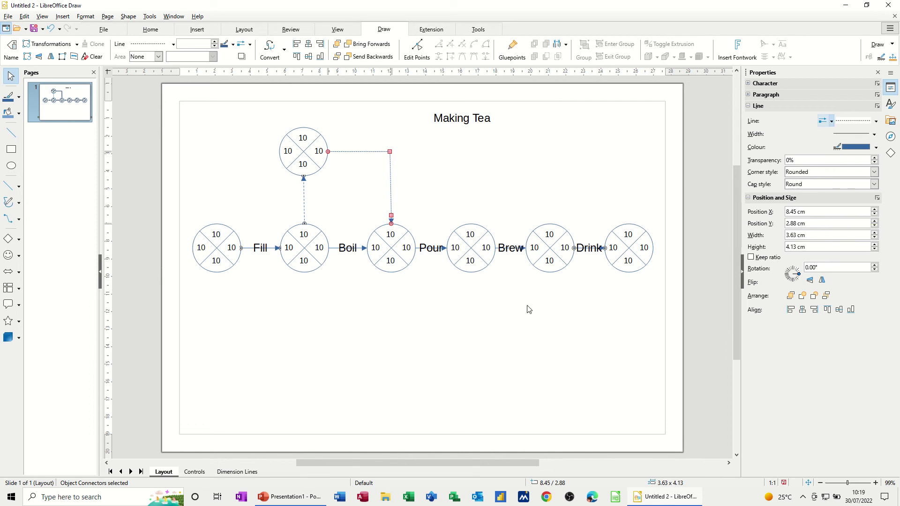
click(876, 121)
click(849, 224)
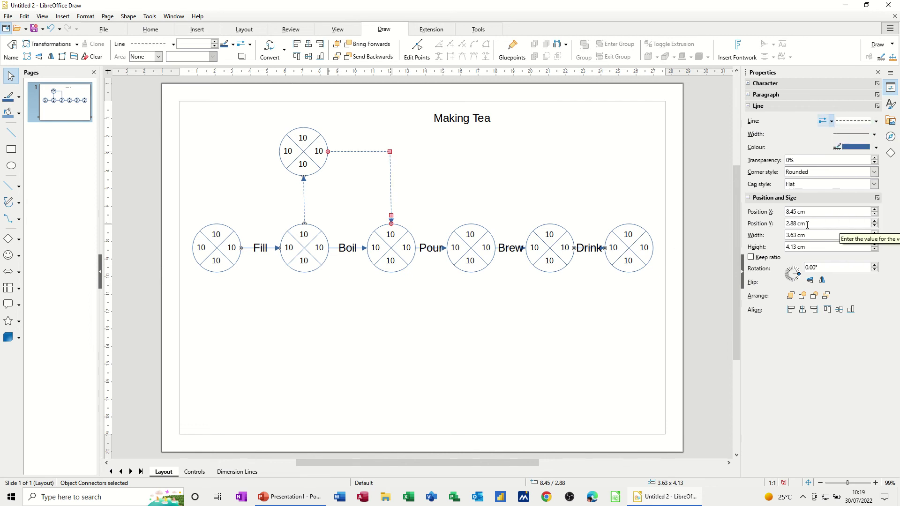
click(439, 161)
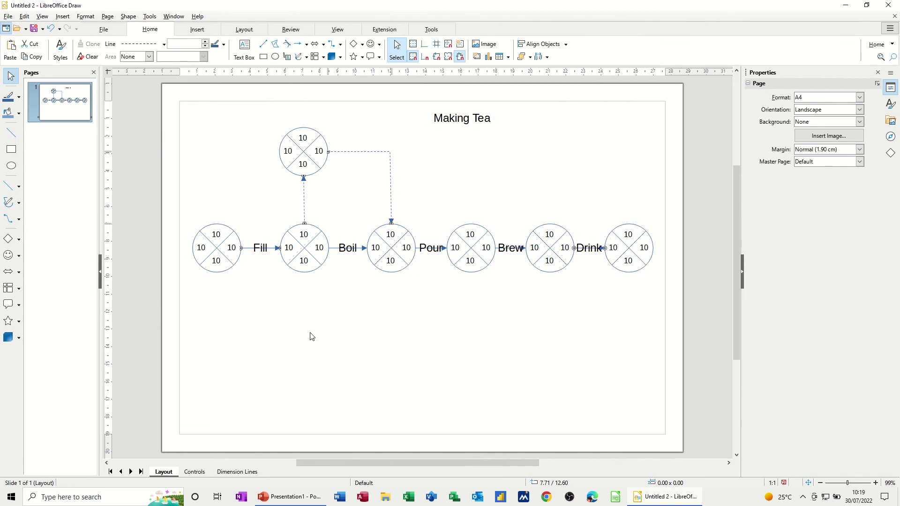
click(305, 209)
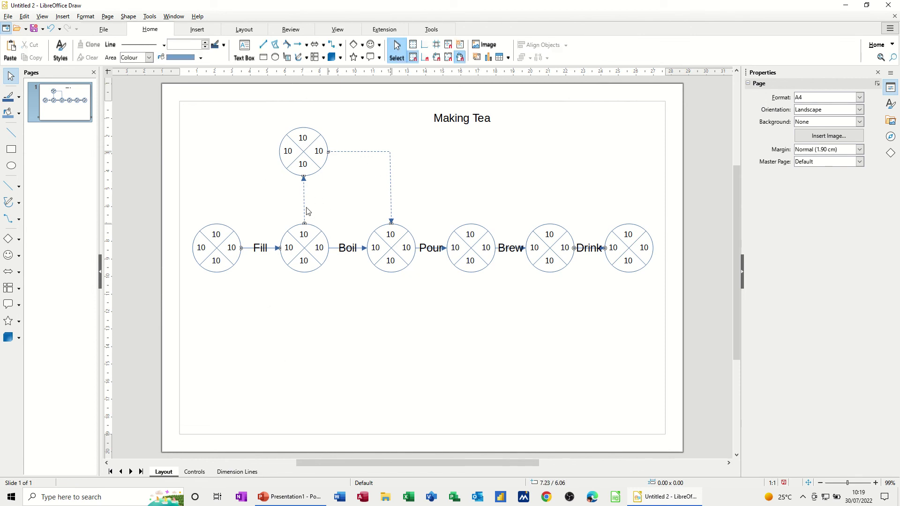
- Label the vertical dashed arrow 'Prep Cups' and delete the stray duplicate label on the elbow arrow
click(361, 151)
double_click(361, 151)
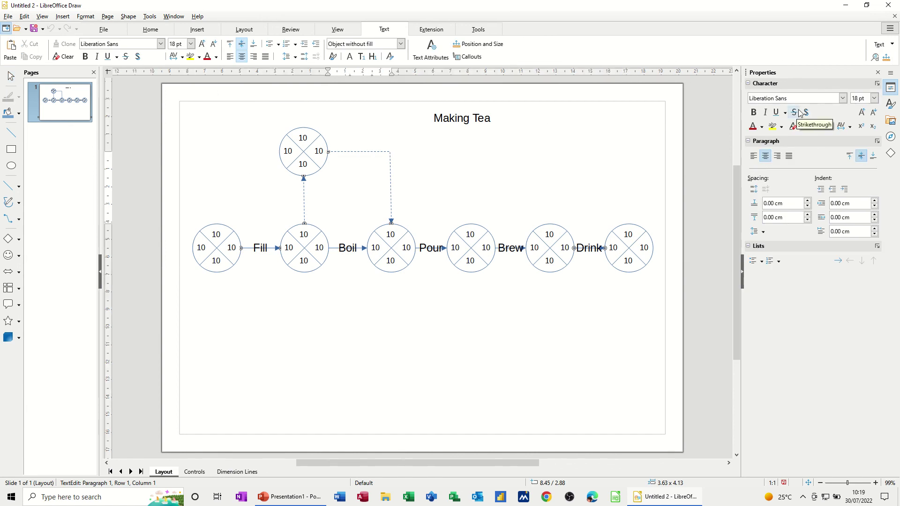
text(Prep C)
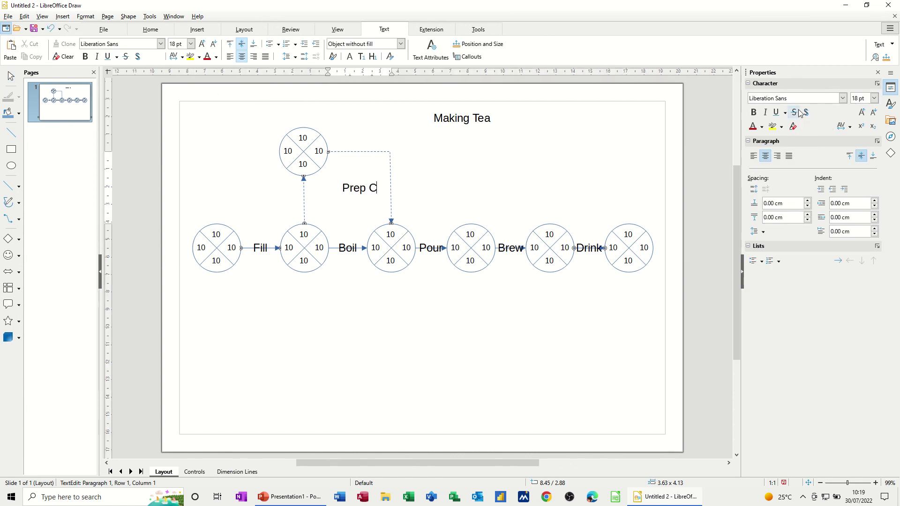
text(ups)
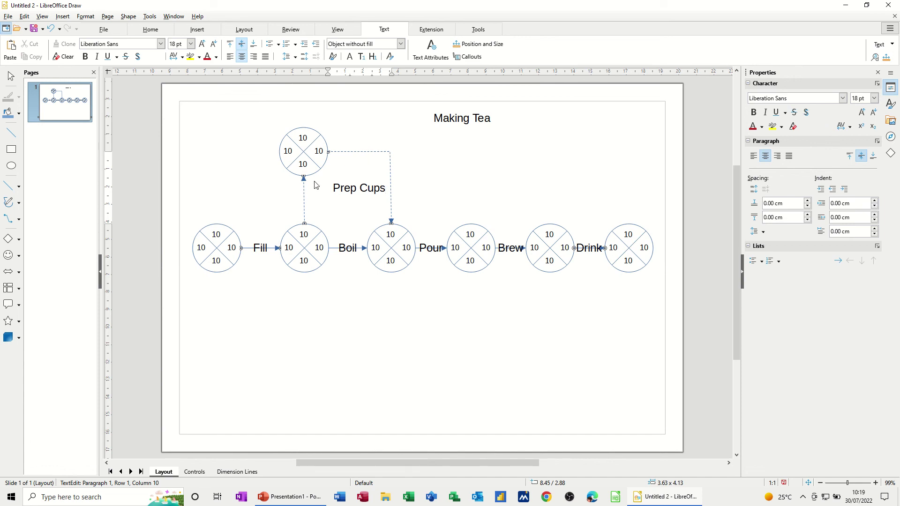
double_click(305, 201)
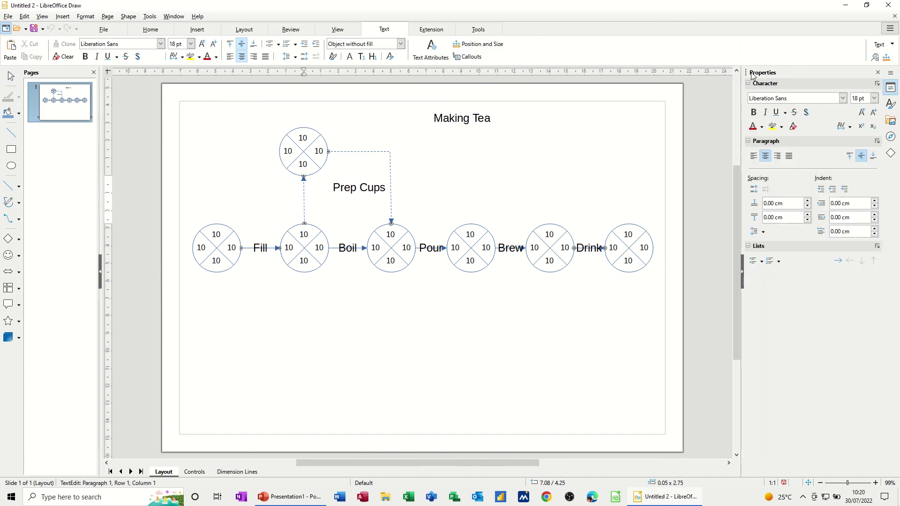
text(Prep Cups)
drag(385, 187, 332, 187)
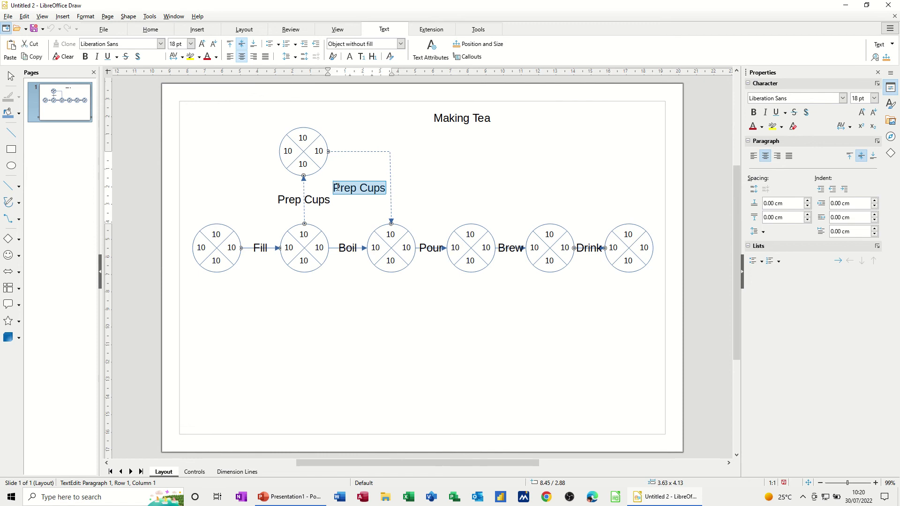
key(Delete)
click(434, 187)
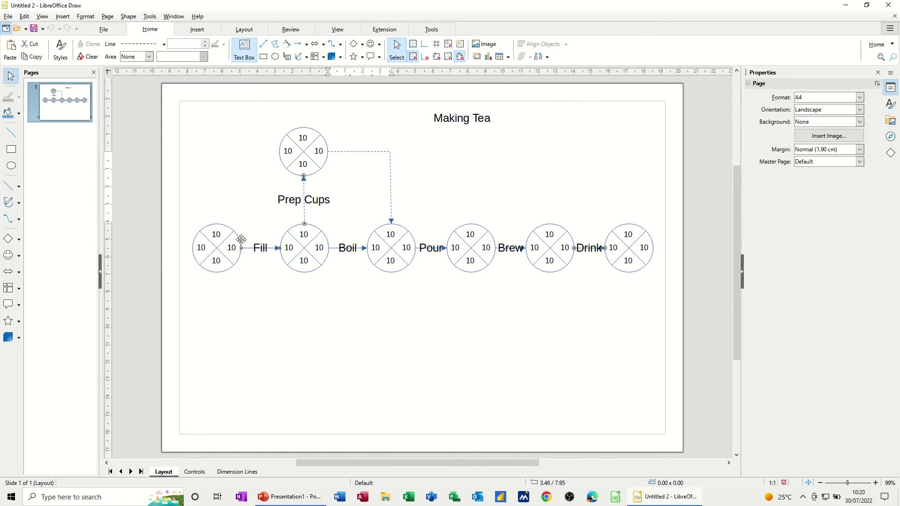
- Change the start node's left, right and bottom values to 0
click(380, 277)
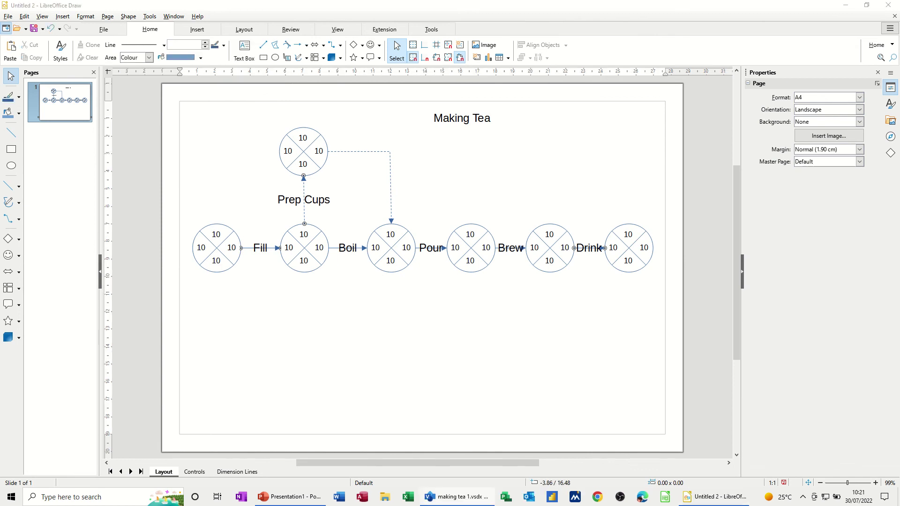
click(201, 248)
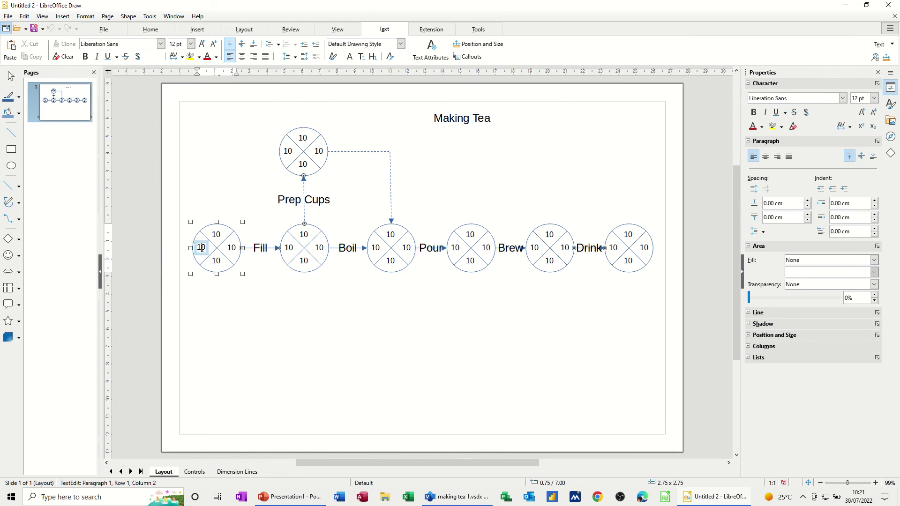
key(BackSpace)
click(232, 248)
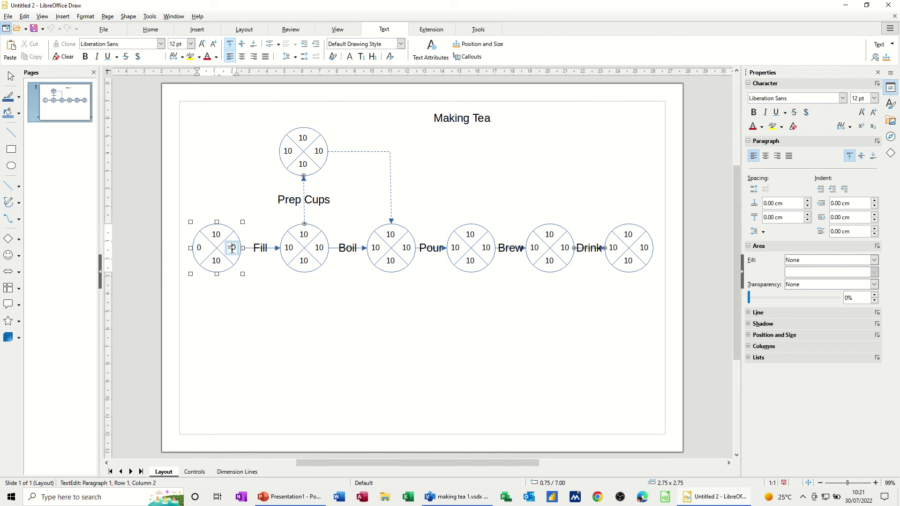
key(BackSpace)
click(215, 262)
key(BackSpace)
key(Left)
- Set the second node's values to 1, 20 and 1 and the upper node's top value to 30
double_click(291, 248)
text(1)
double_click(304, 234)
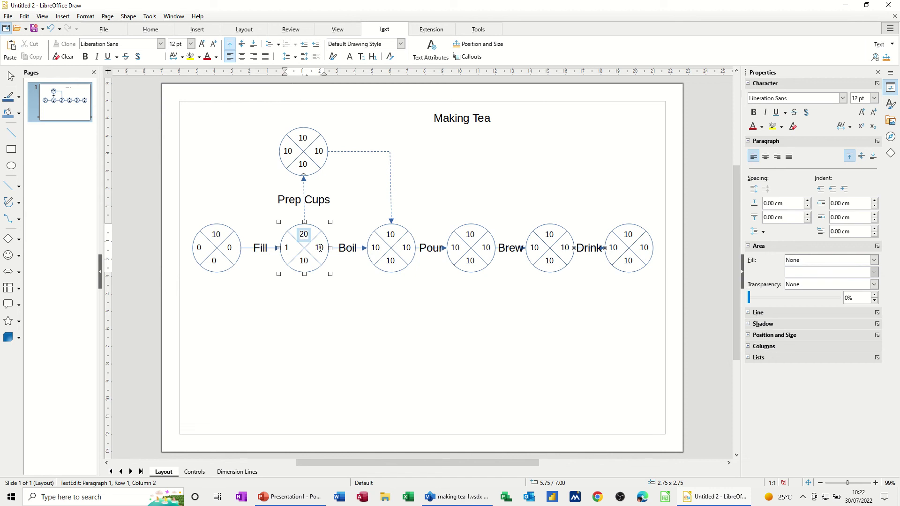
double_click(320, 248)
double_click(302, 139)
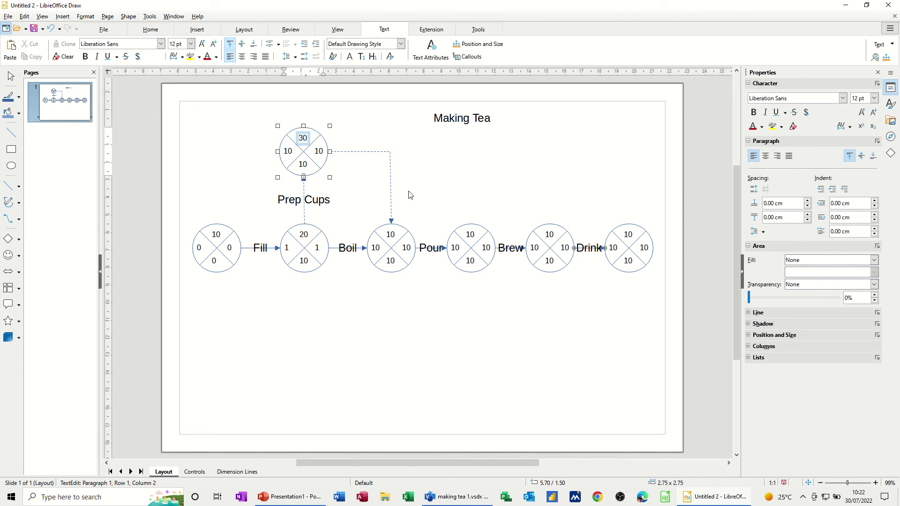
- Add '1 Min' to the Prep Cups label and '1min' to the Fill label
click(335, 205)
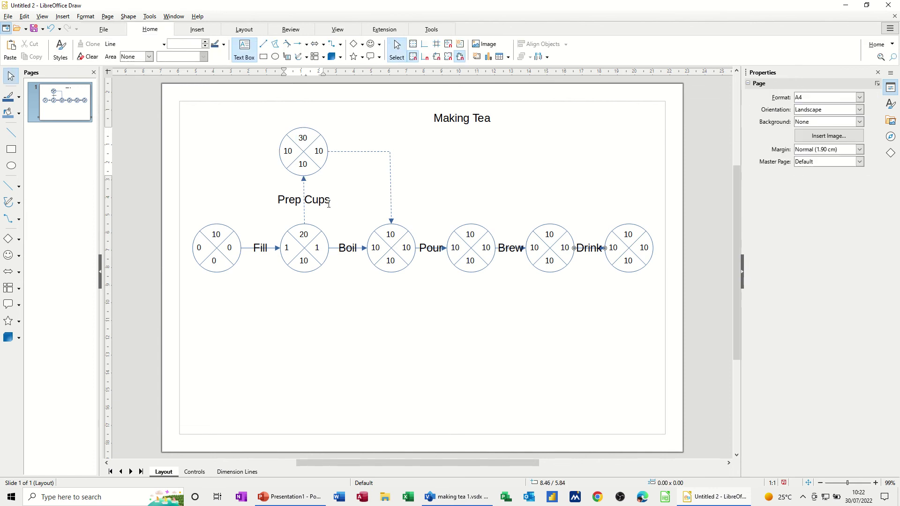
click(333, 205)
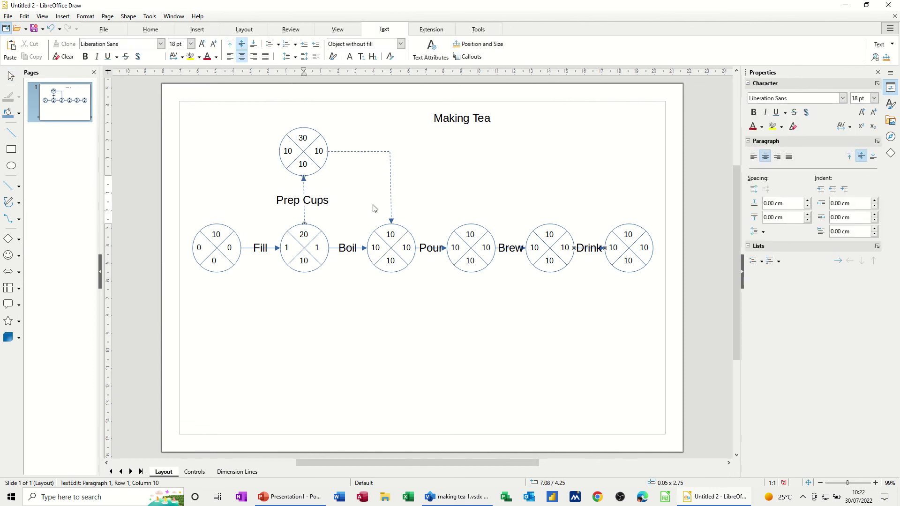
text(1 Min)
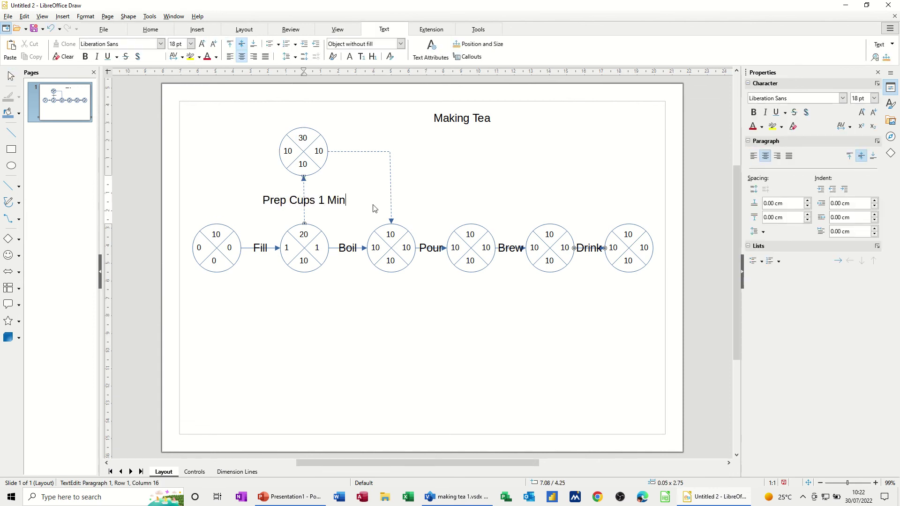
click(267, 248)
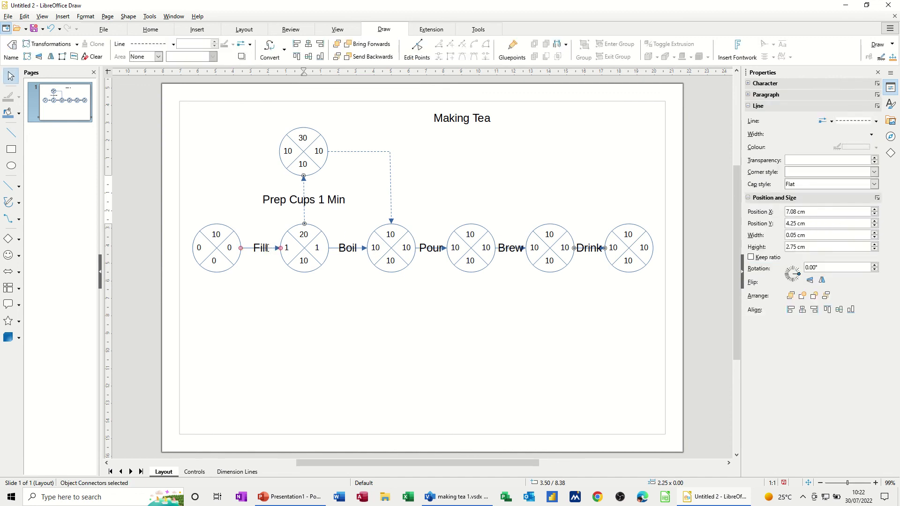
click(267, 248)
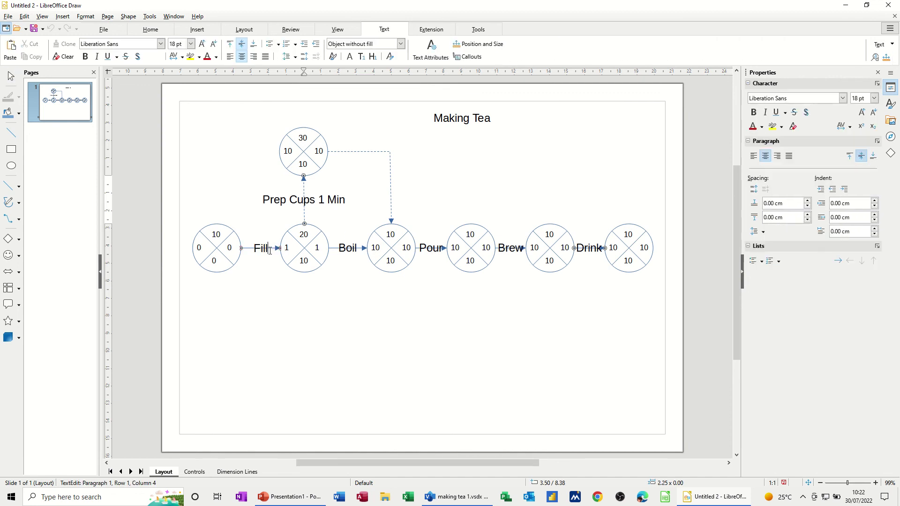
text(1min)
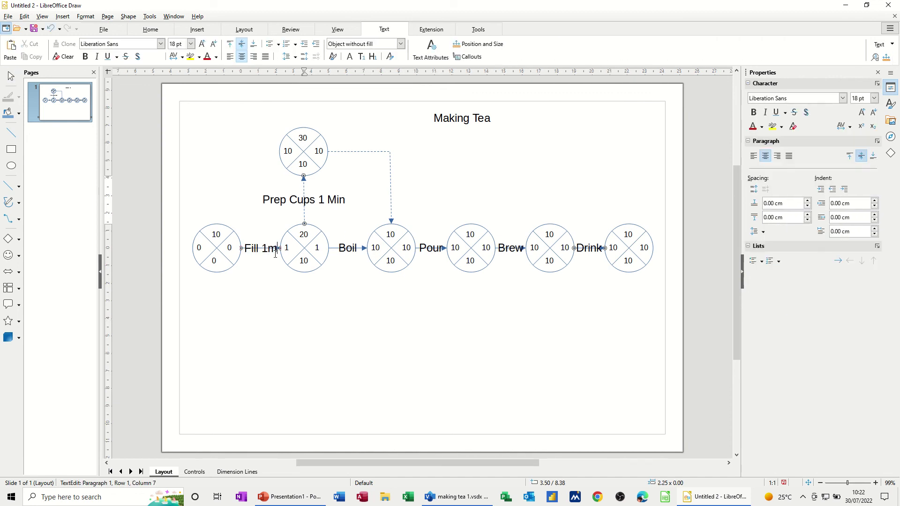
click(265, 281)
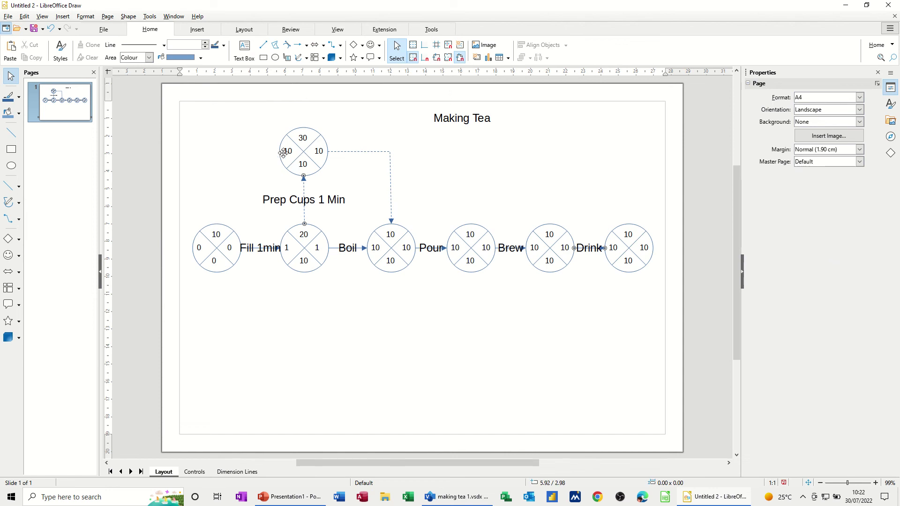
- Set the upper node's left value to 2 and its right value to 0
click(290, 154)
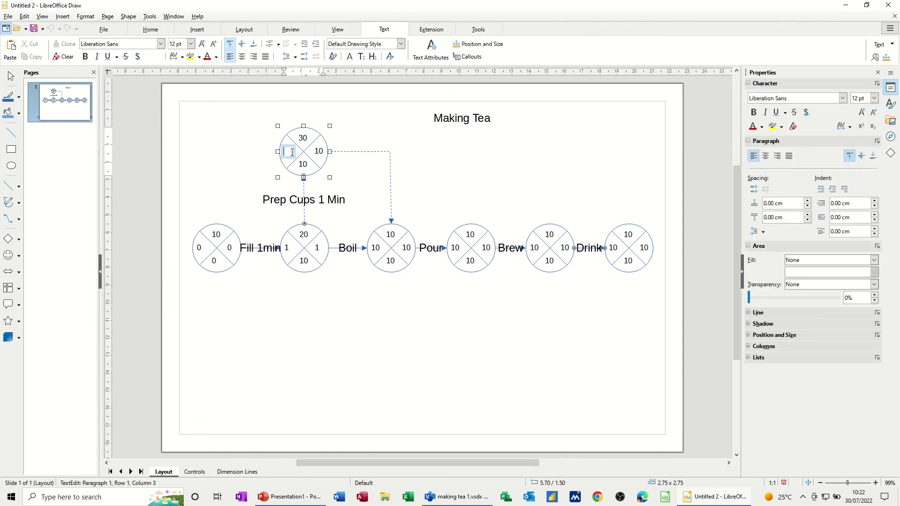
text(2)
click(320, 152)
key(BackSpace)
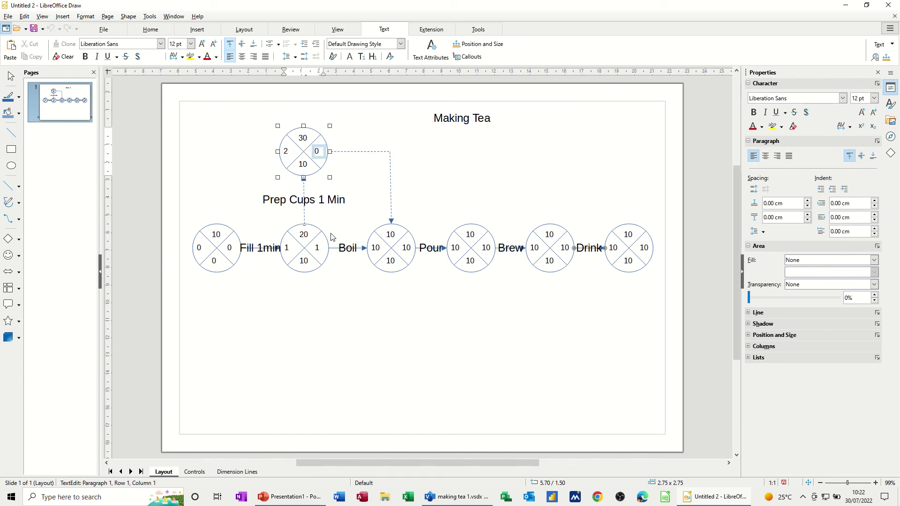
- Add '5 Min' to the Boil arrow label
click(358, 253)
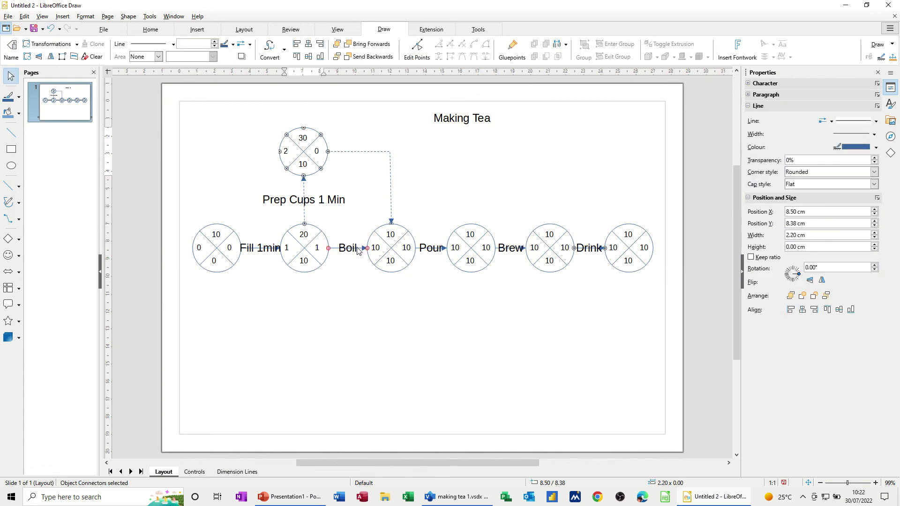
click(358, 250)
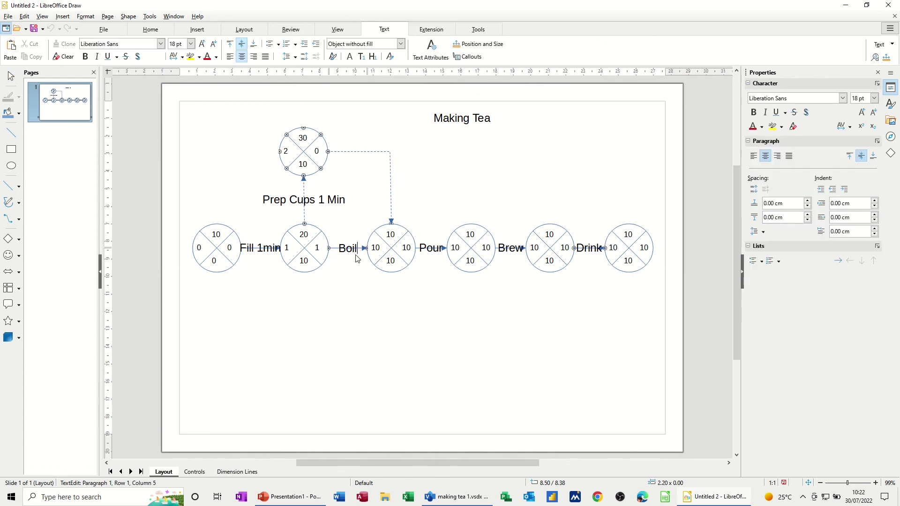
text(5)
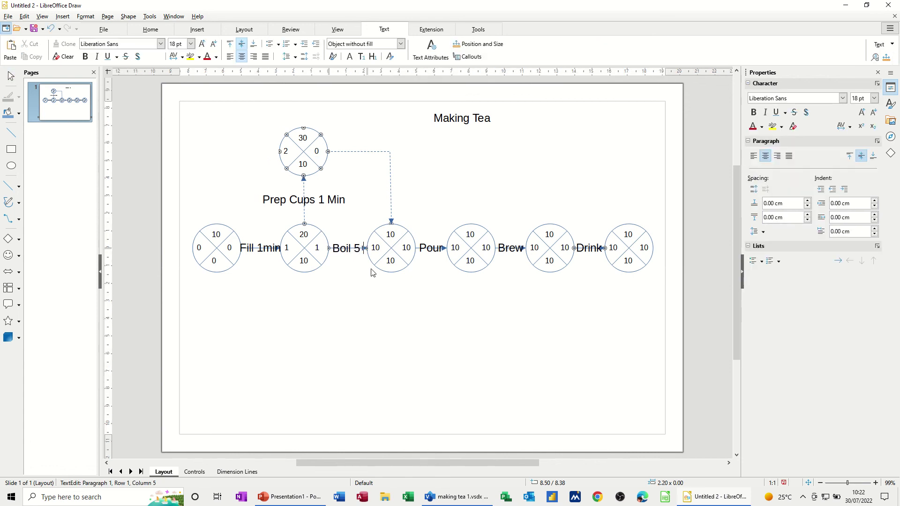
text( Min)
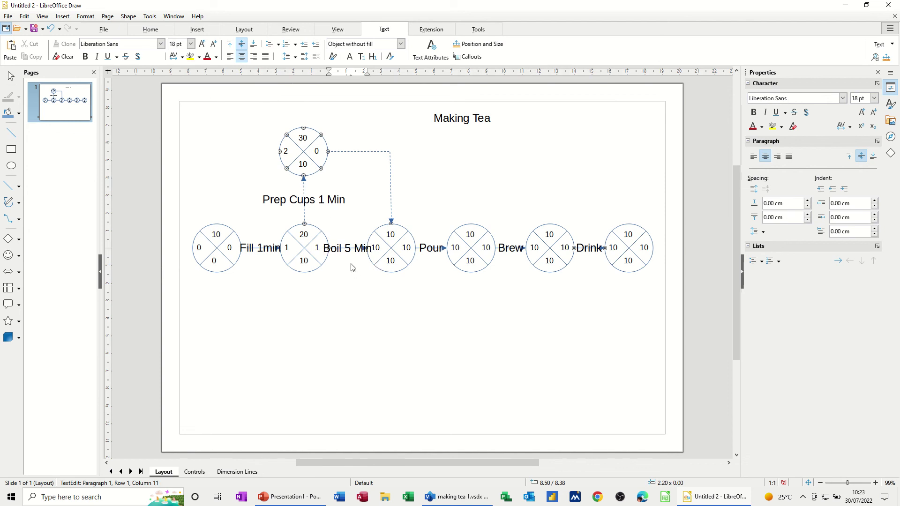
click(352, 260)
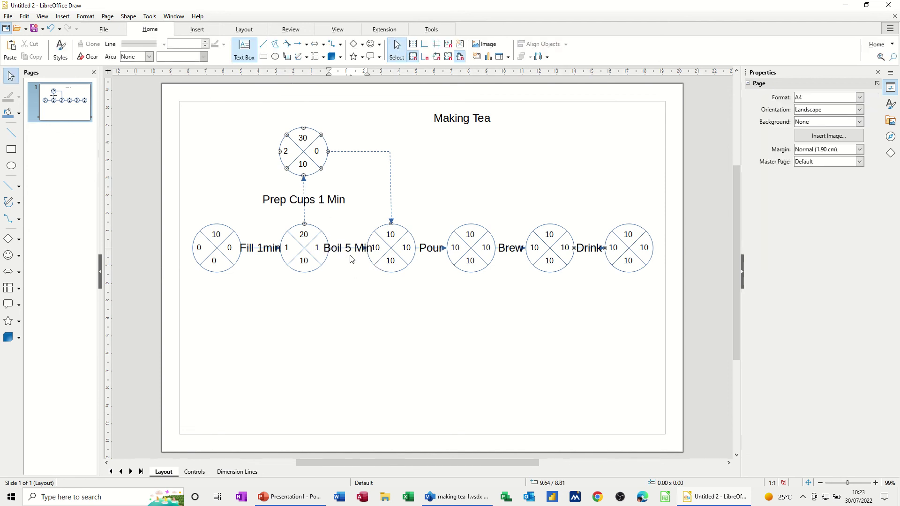
- Set the third node's left value to 6 and its top value to 40
click(379, 250)
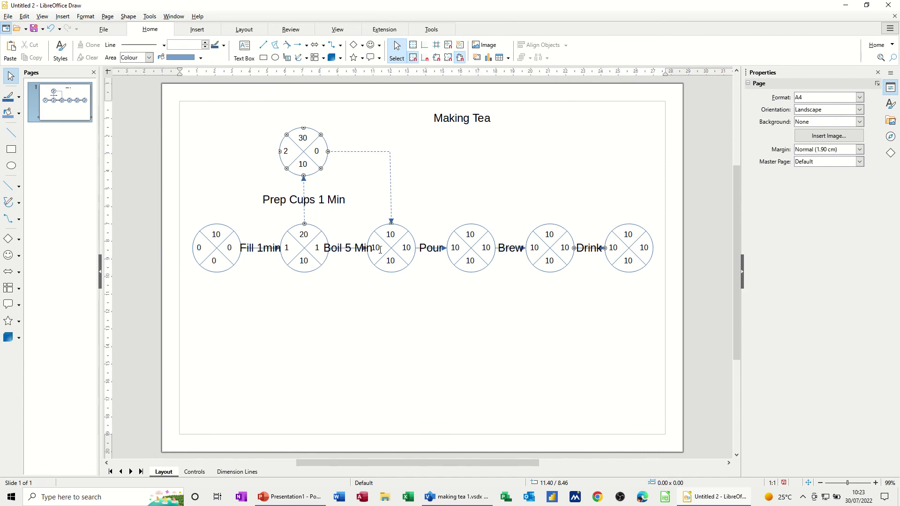
double_click(380, 249)
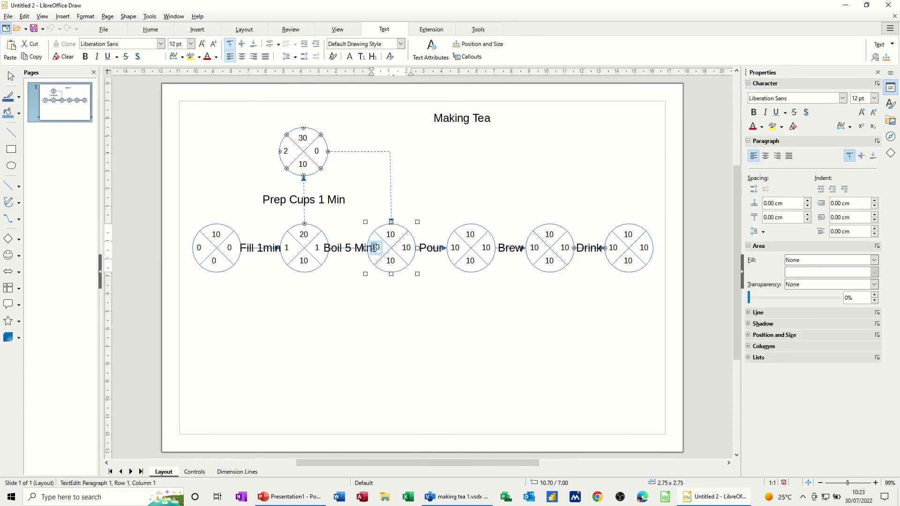
text(6)
double_click(393, 236)
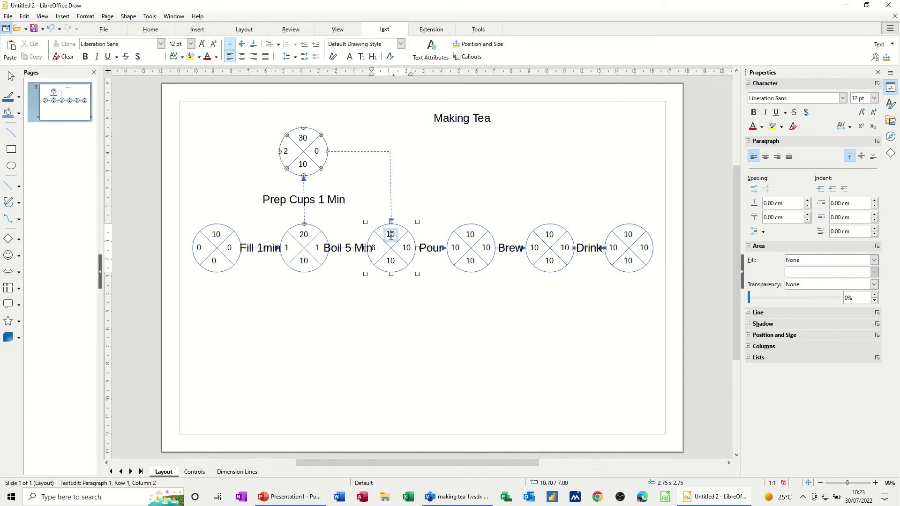
text(0)
key(Home)
text(4)
- Add '1 Min' to the Pour arrow label
click(441, 248)
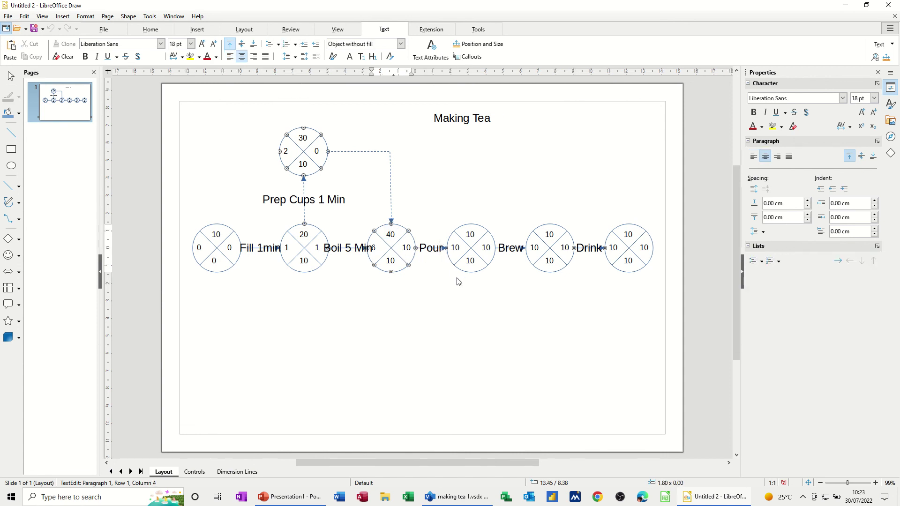
text(1 Min)
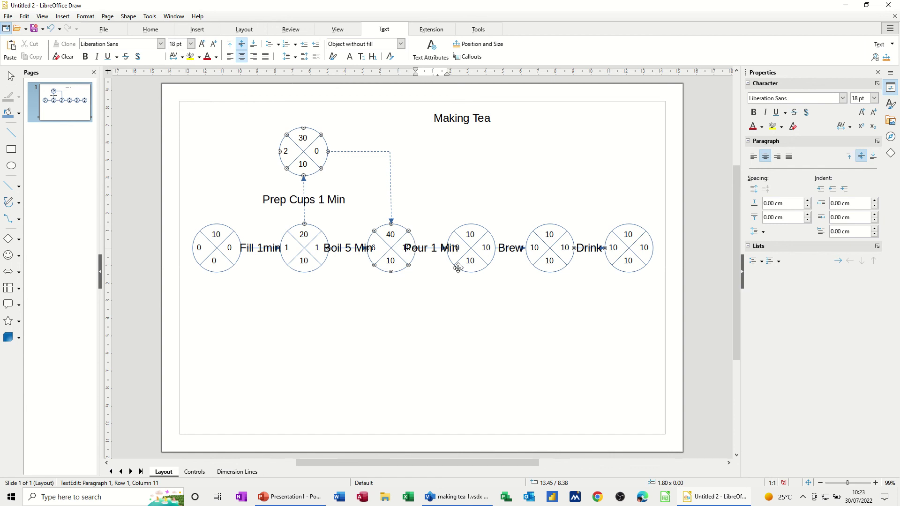
click(431, 277)
double_click(452, 245)
- Set the Pour 1 Min and Boil 5 Min arrow labels to 12 pt font size
drag(455, 249, 407, 249)
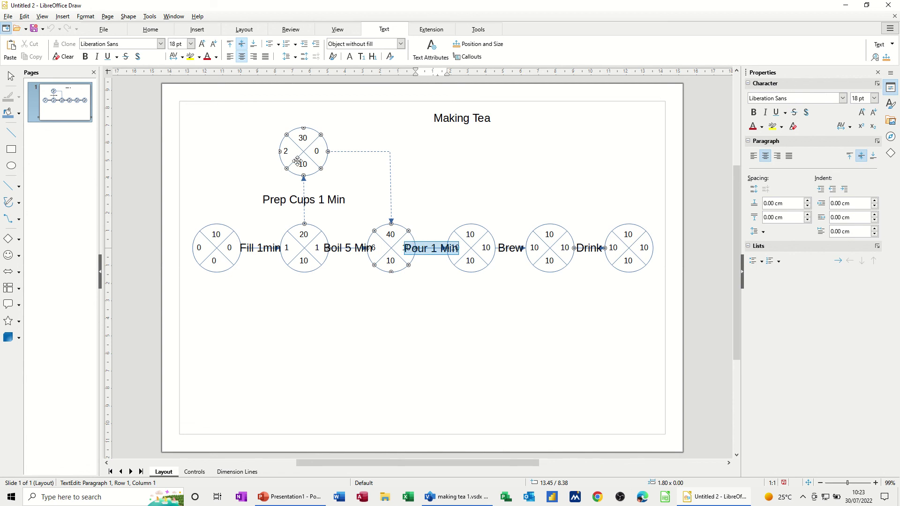
click(191, 43)
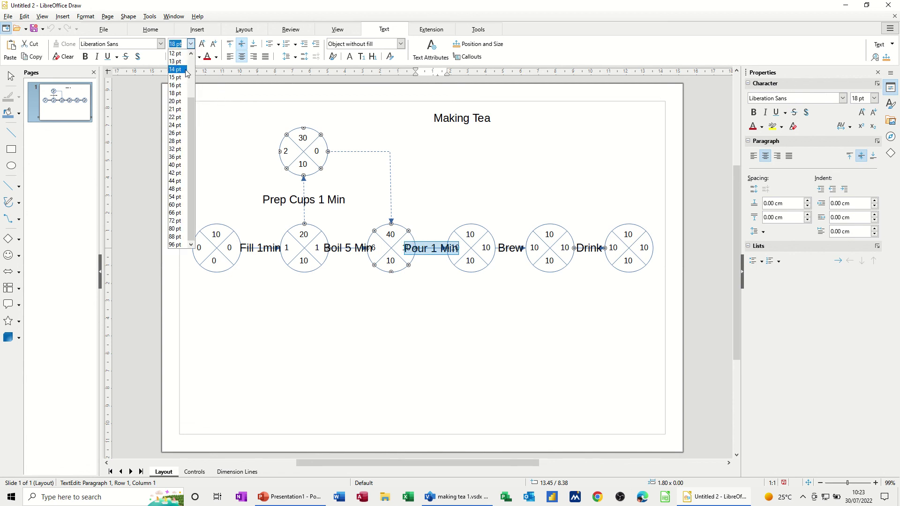
click(177, 53)
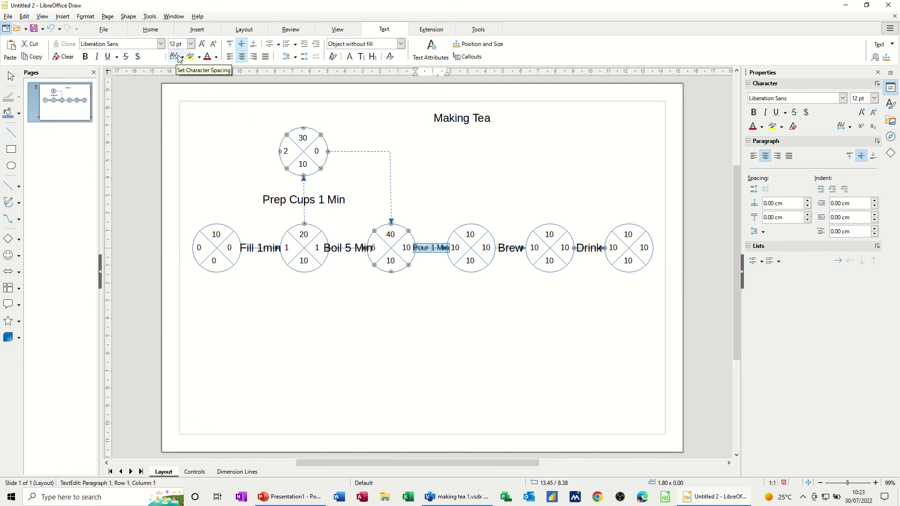
click(339, 249)
click(372, 247)
drag(350, 248, 325, 249)
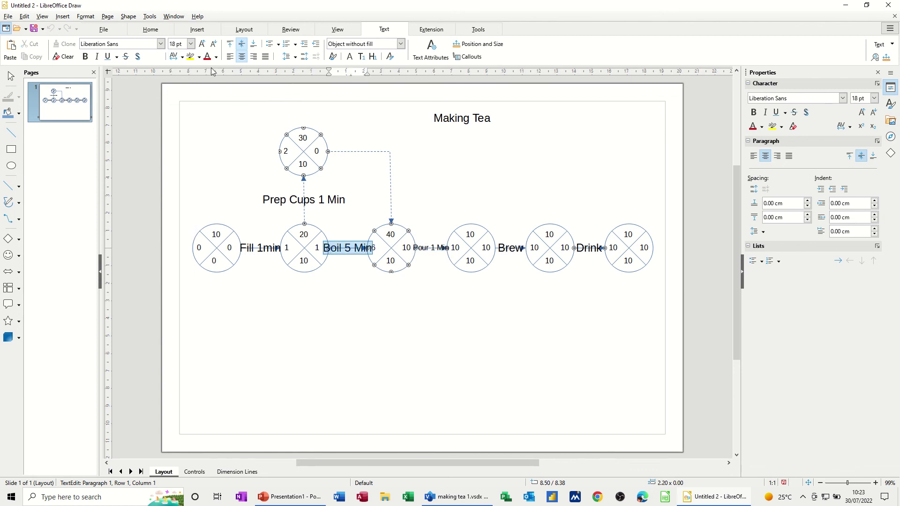
click(191, 43)
click(181, 53)
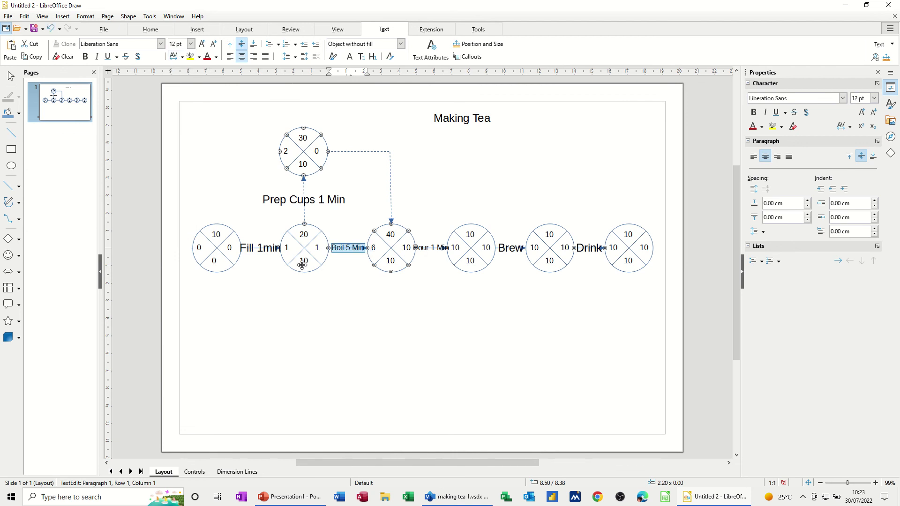
click(447, 312)
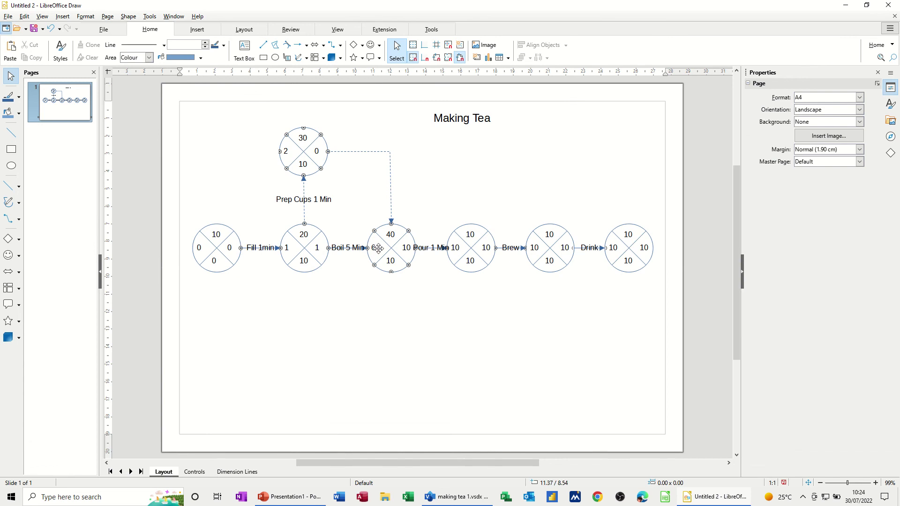
- Give the fourth node left value 7 and top 50, and add '5 Mins' to the Brew label
click(458, 249)
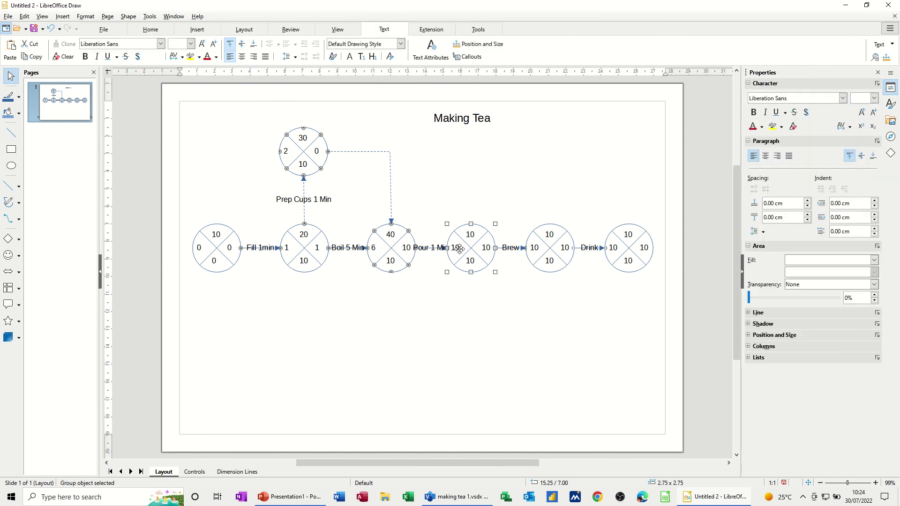
double_click(459, 249)
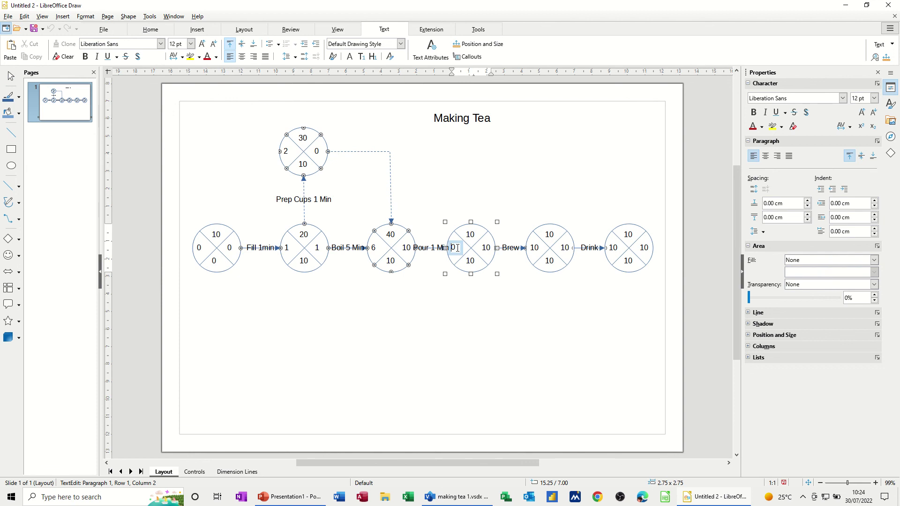
text(7)
key(Escape)
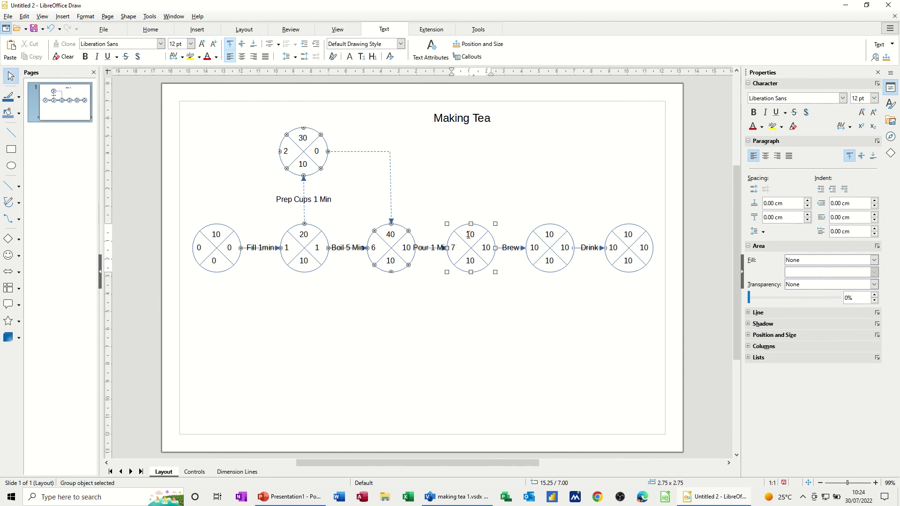
double_click(468, 235)
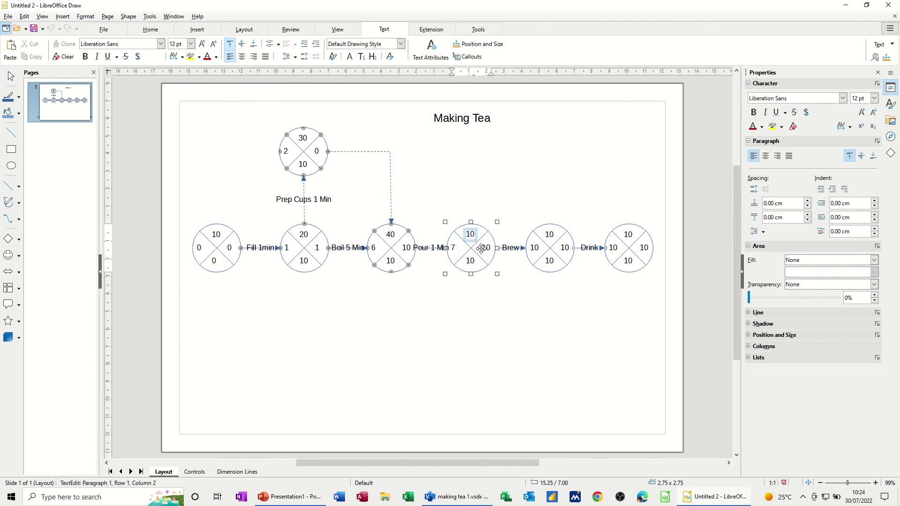
text(0)
text(5)
click(516, 249)
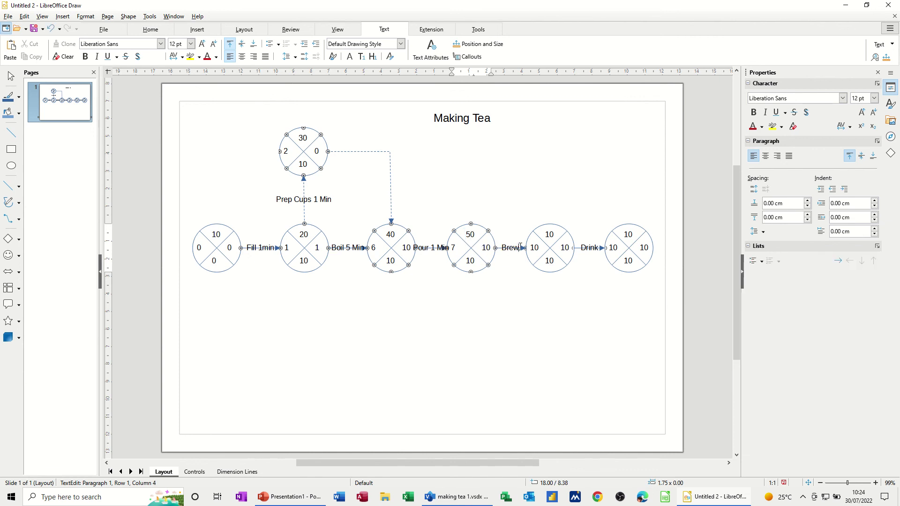
text(5 Mins)
click(505, 275)
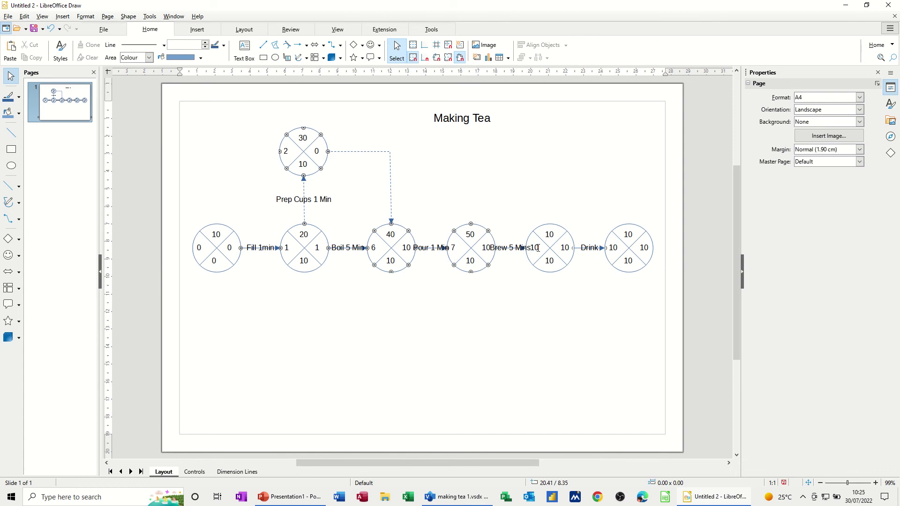
- Set the fifth node to left 12 and top 60, and add '5 Mins' to the Drink label
click(538, 249)
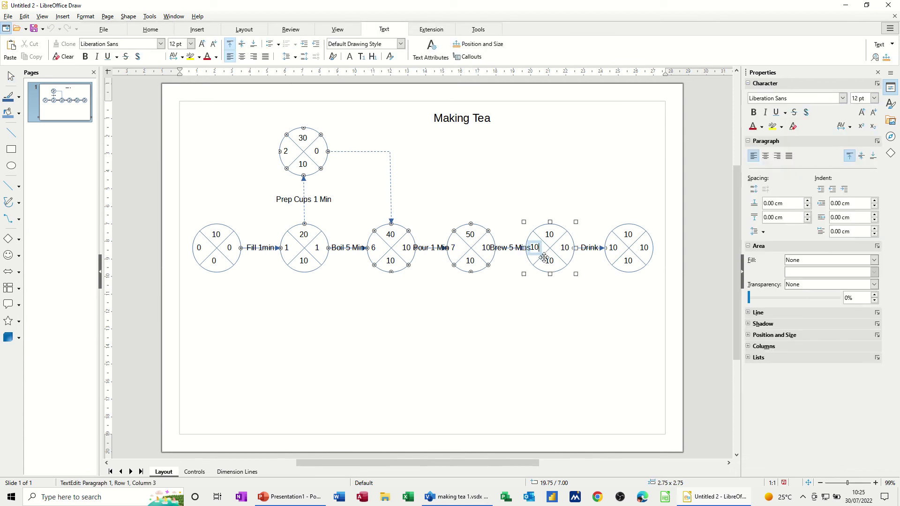
key(BackSpace)
text(2)
click(551, 235)
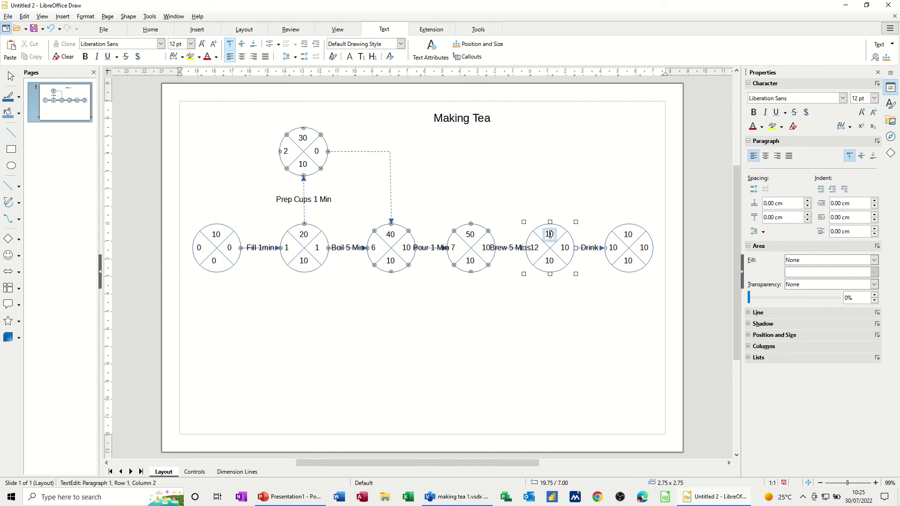
key(BackSpace)
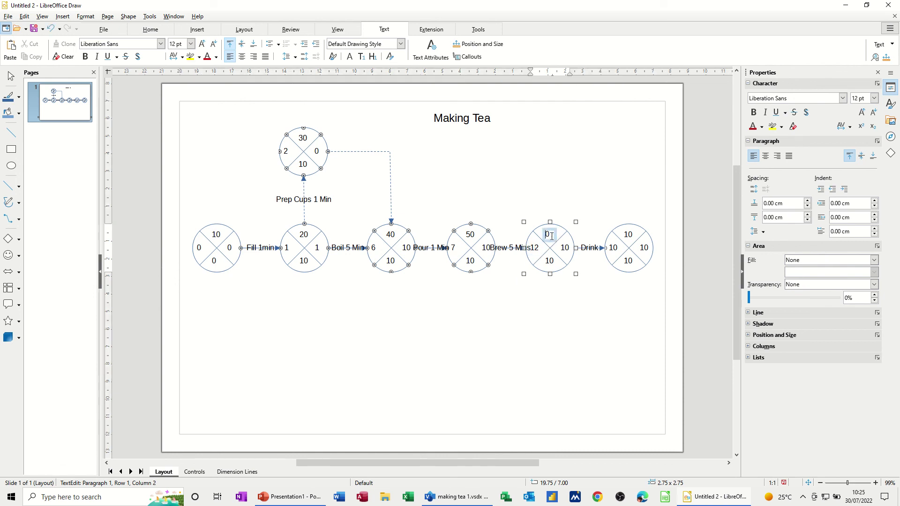
text(6)
click(598, 248)
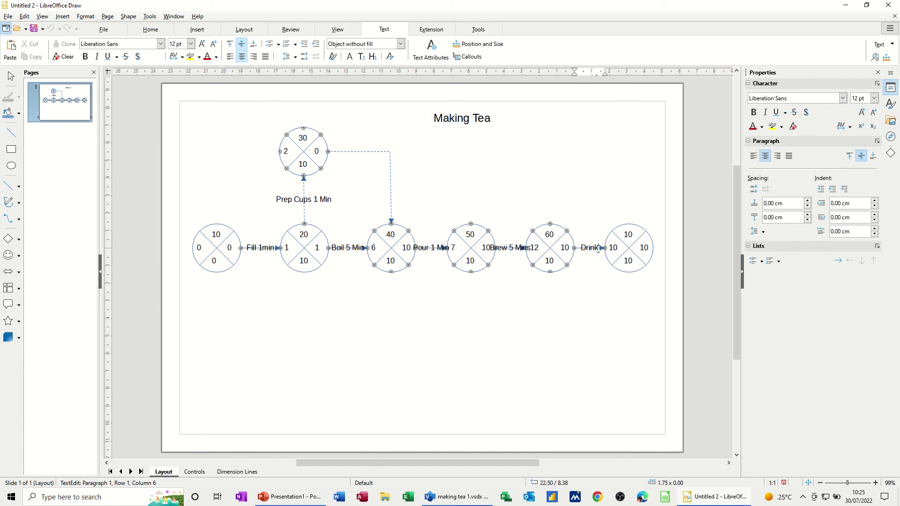
text(5 Mins)
- Give the last node a left value of 17 and a top number of 70
double_click(617, 249)
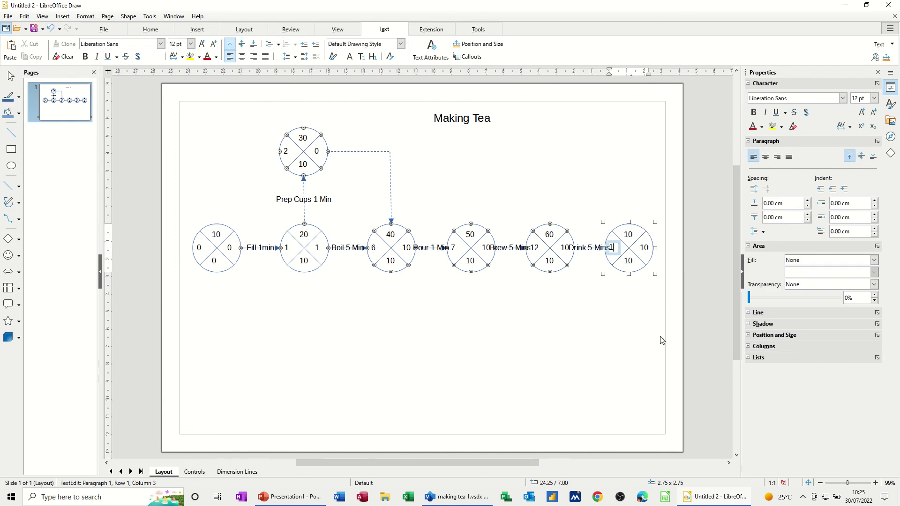
text(17)
click(629, 234)
text(7)
click(570, 304)
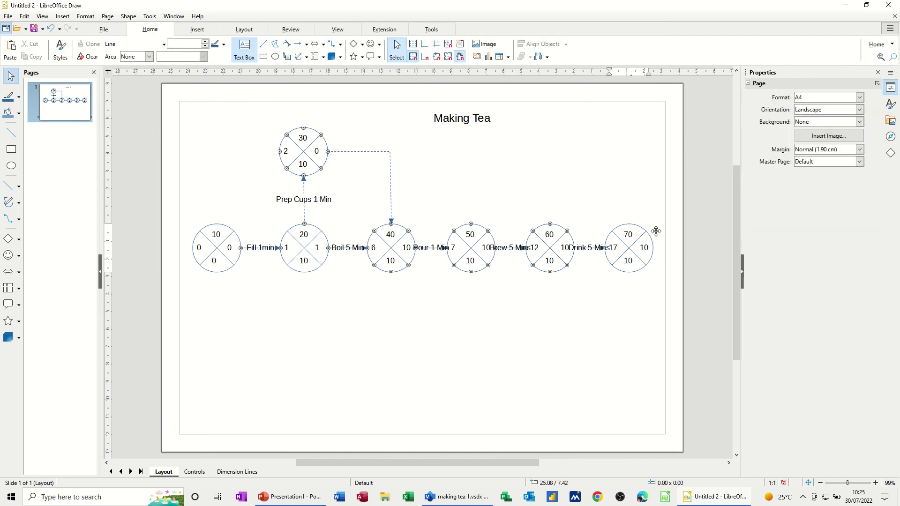
- Set right values 17 and 12 on the 70 and 60 nodes, with bottom values of 0
click(647, 248)
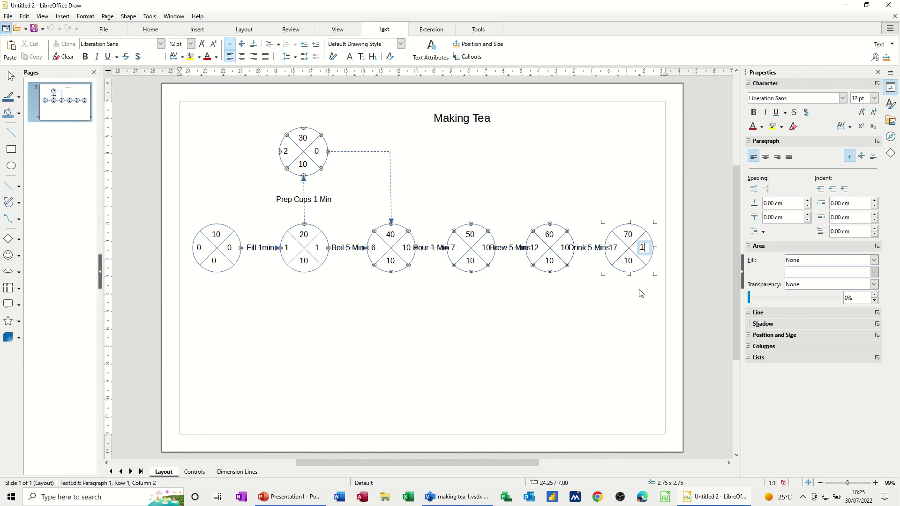
text(17)
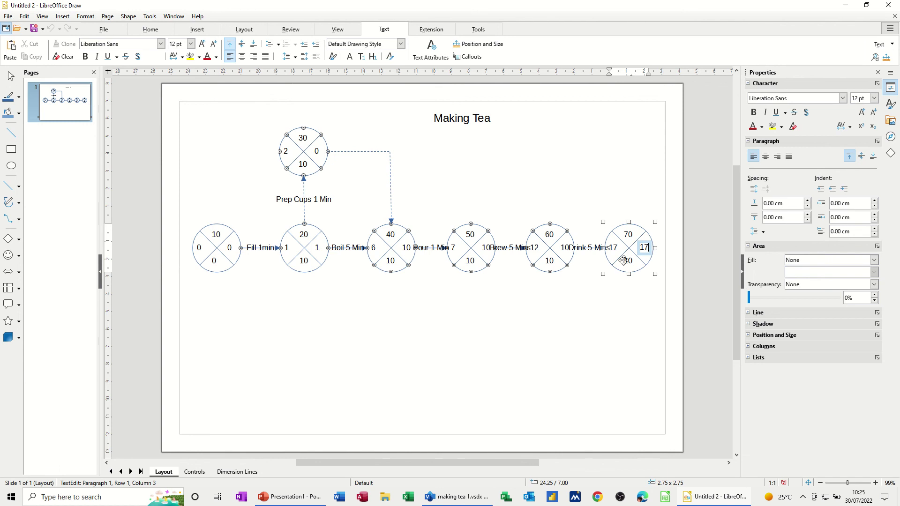
click(626, 261)
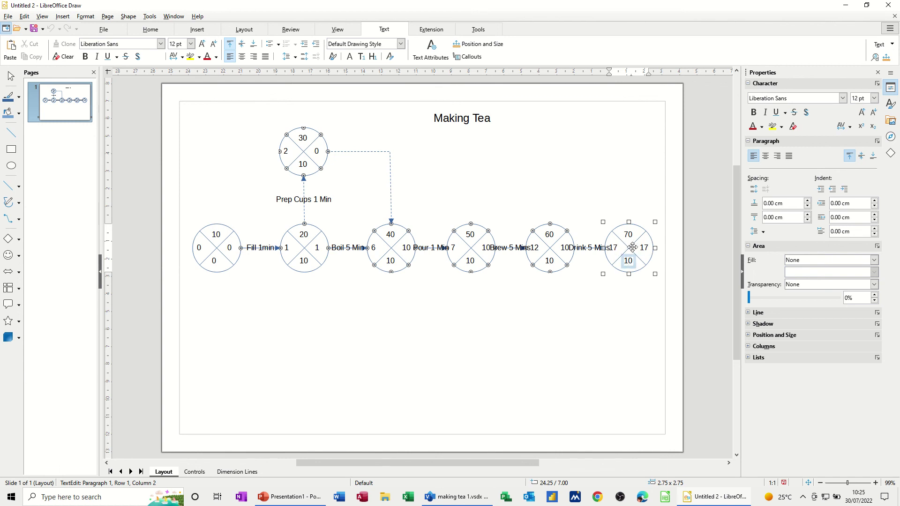
key(BackSpace)
click(568, 249)
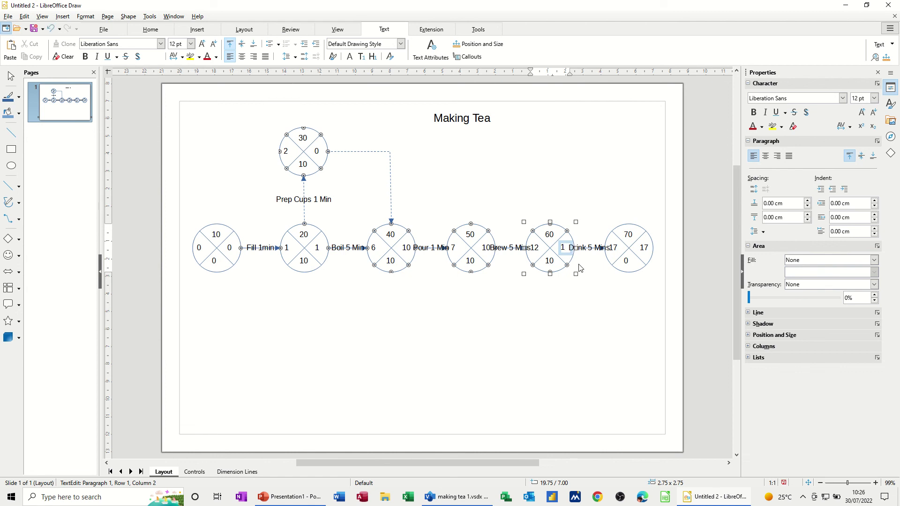
click(550, 261)
key(Left)
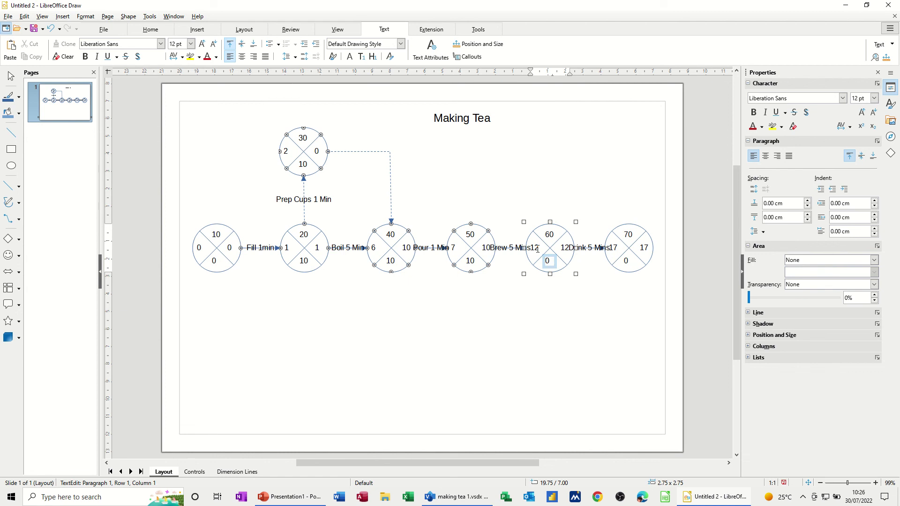
click(490, 248)
- Set right values 7 and 6 on the 50 and 40 nodes, zeroing their bottom values
click(491, 249)
key(BackSpace)
key(BackSpace)
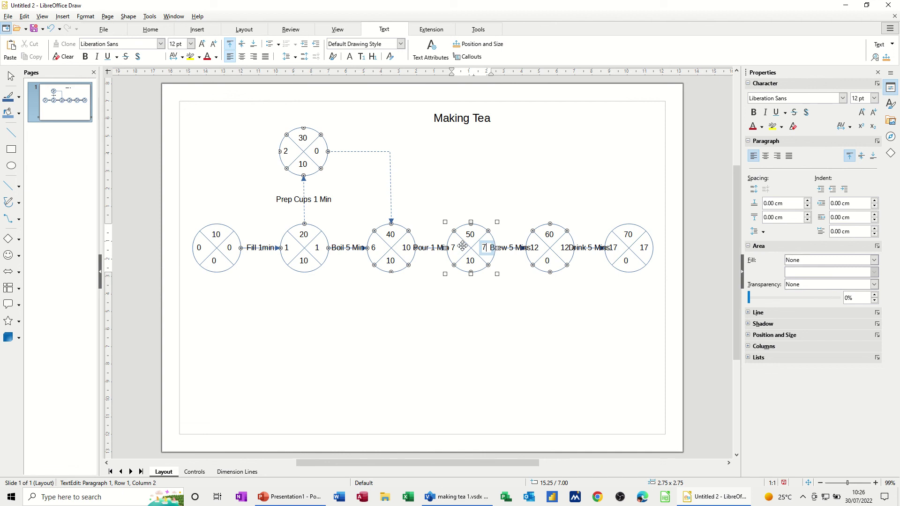
click(471, 262)
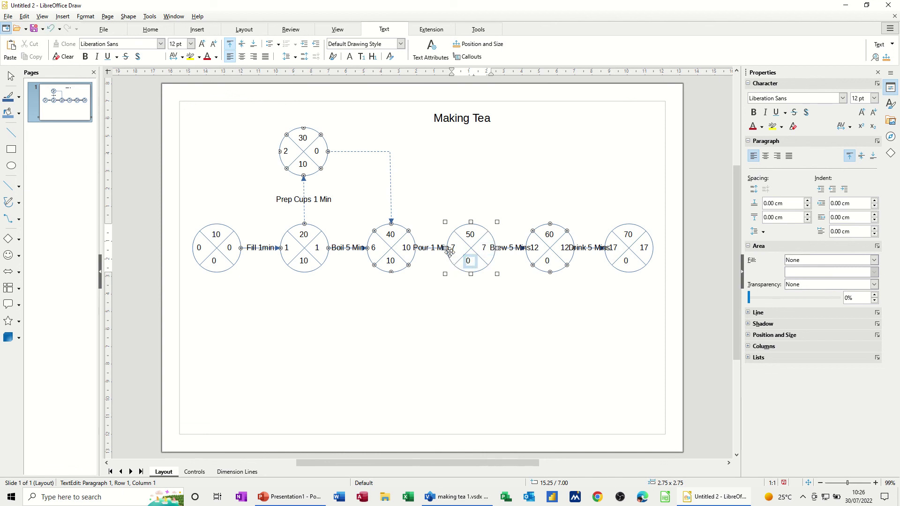
click(406, 247)
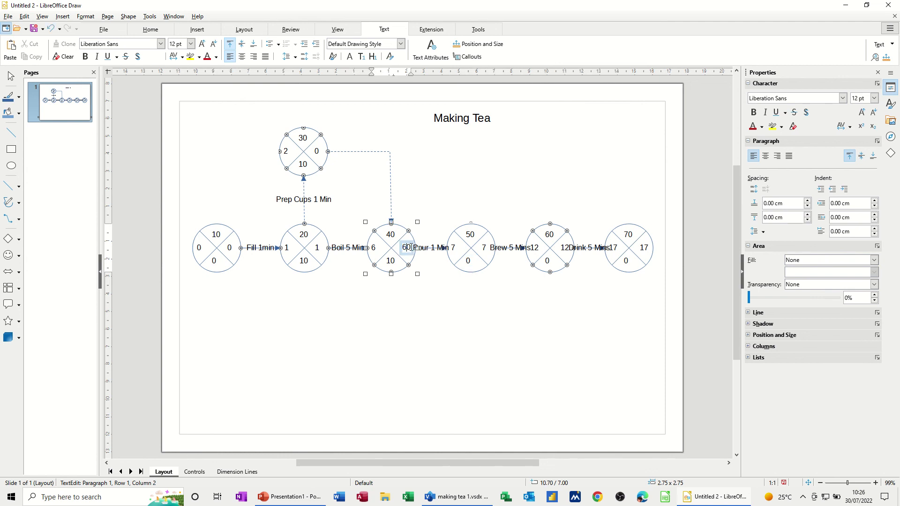
key(Delete)
click(394, 261)
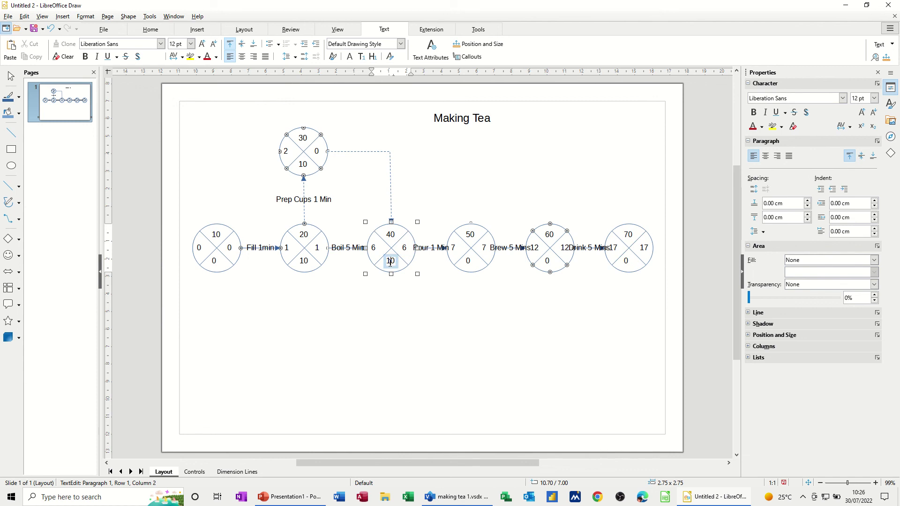
key(BackSpace)
- Enter 6 and 4 in the 30 node's right and bottom cells, and change the 20 node's bottom from 10 to 0
click(317, 150)
text(6)
key(Delete)
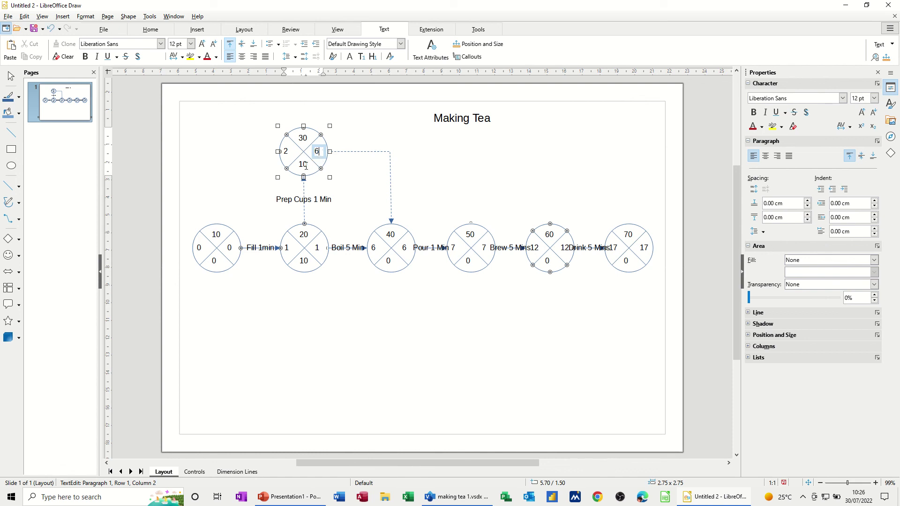
click(305, 165)
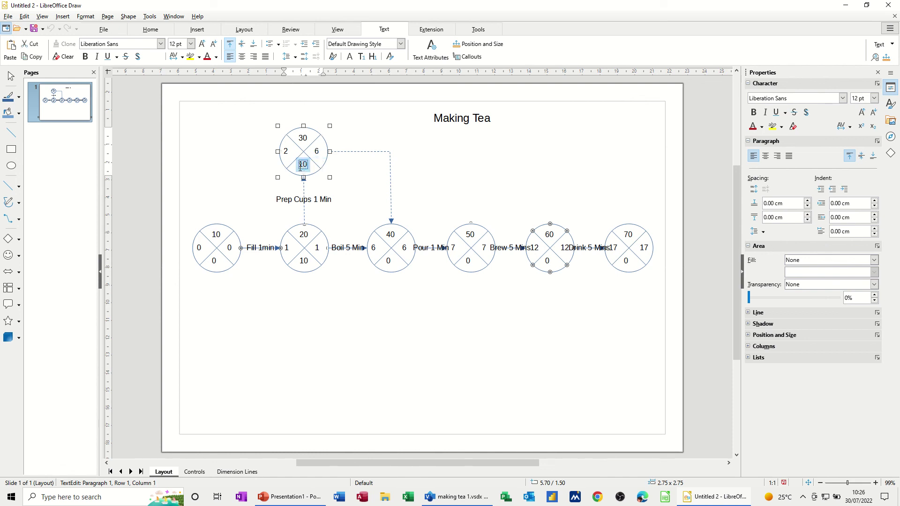
text(4)
click(305, 263)
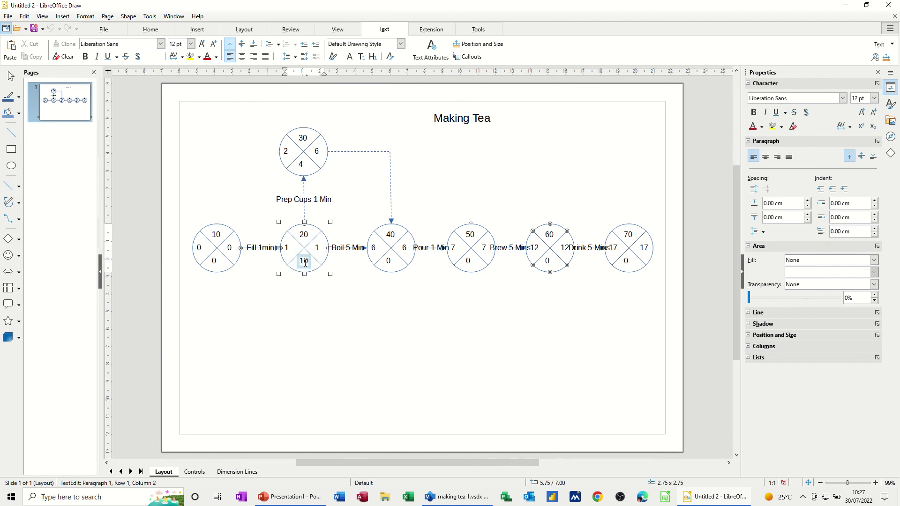
click(265, 265)
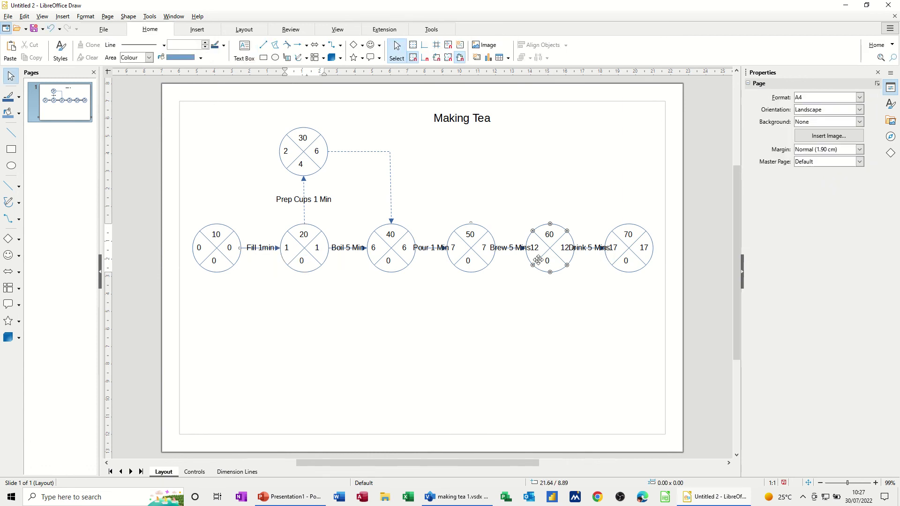
- Leave the Fill 1min label unchanged and deselect, with the 60 and 70 nodes moved right to clear Brew and Drink
double_click(265, 248)
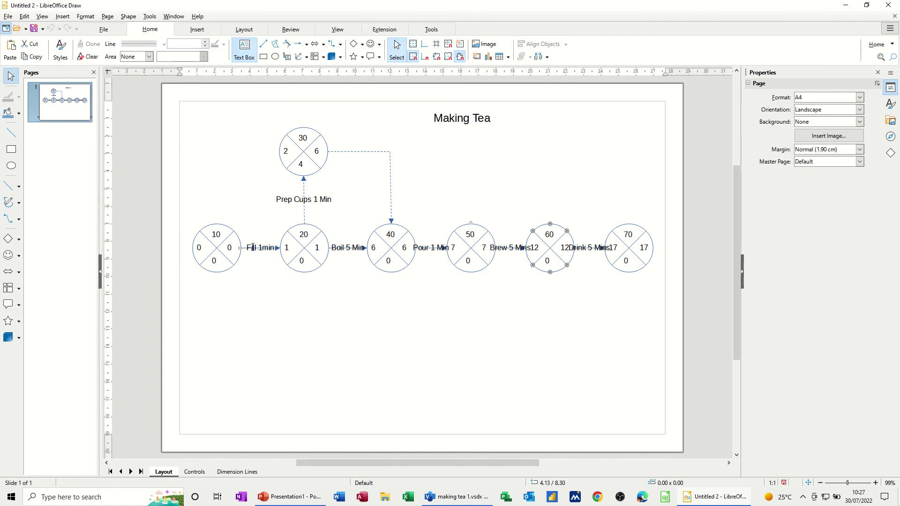
key(Escape)
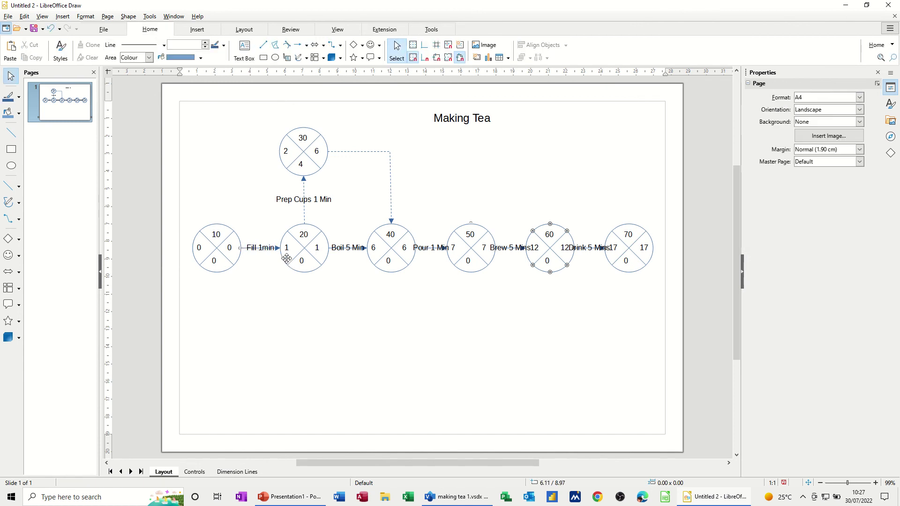
click(404, 323)
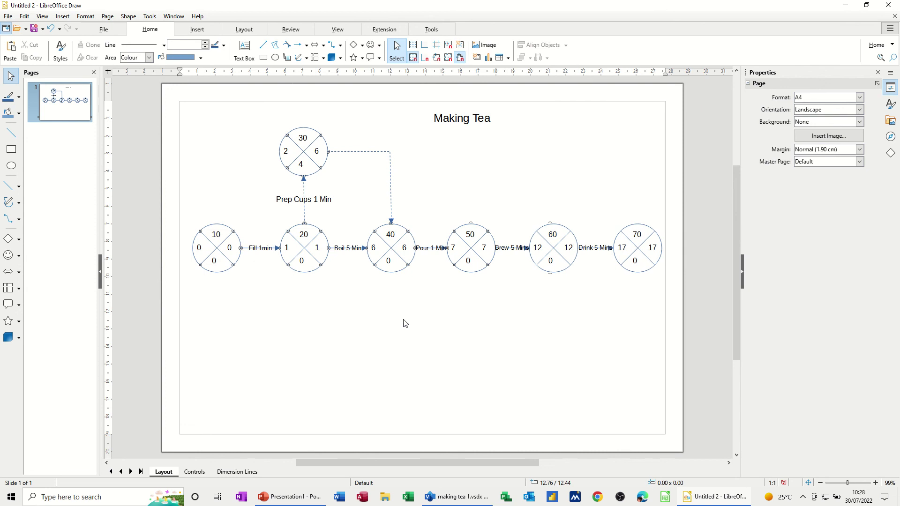